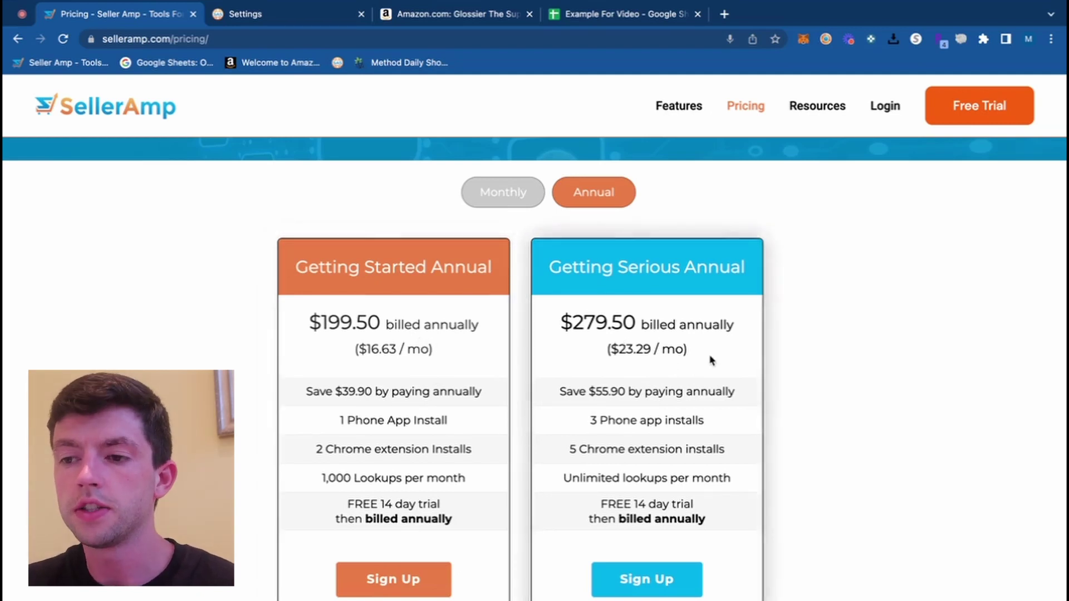
# Preview the monthly plan prices, then switch back to annual billing ($199.50 and $279.50 per year).
pyautogui.click(524, 201)
pyautogui.click(585, 202)
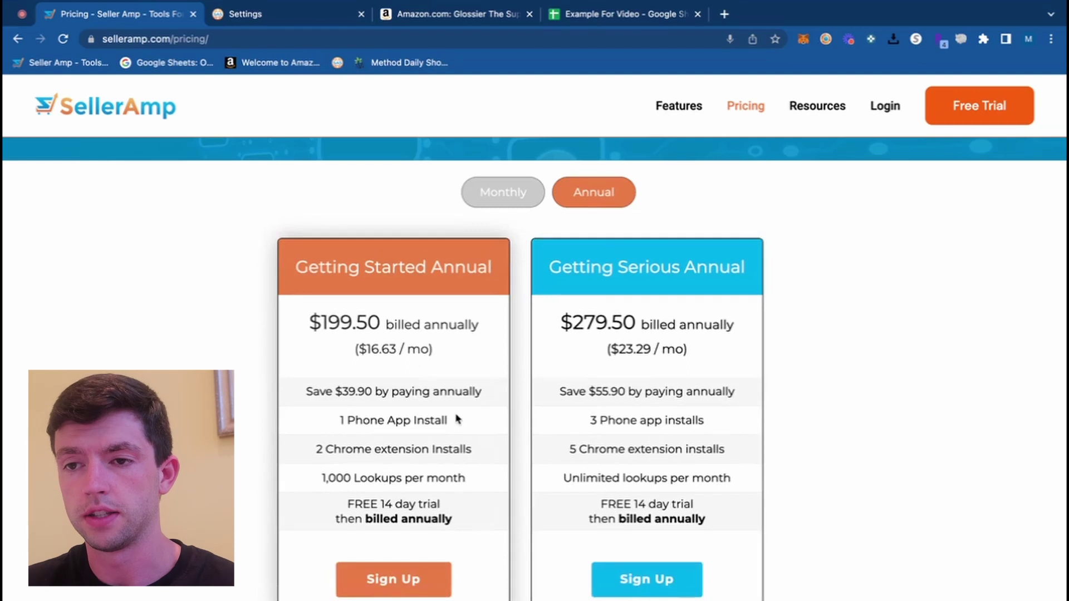
# Go to the Settings page and scroll to Additional Costs (Misc Fee 10.00%, inbound $0.30/lb).
pyautogui.click(267, 15)
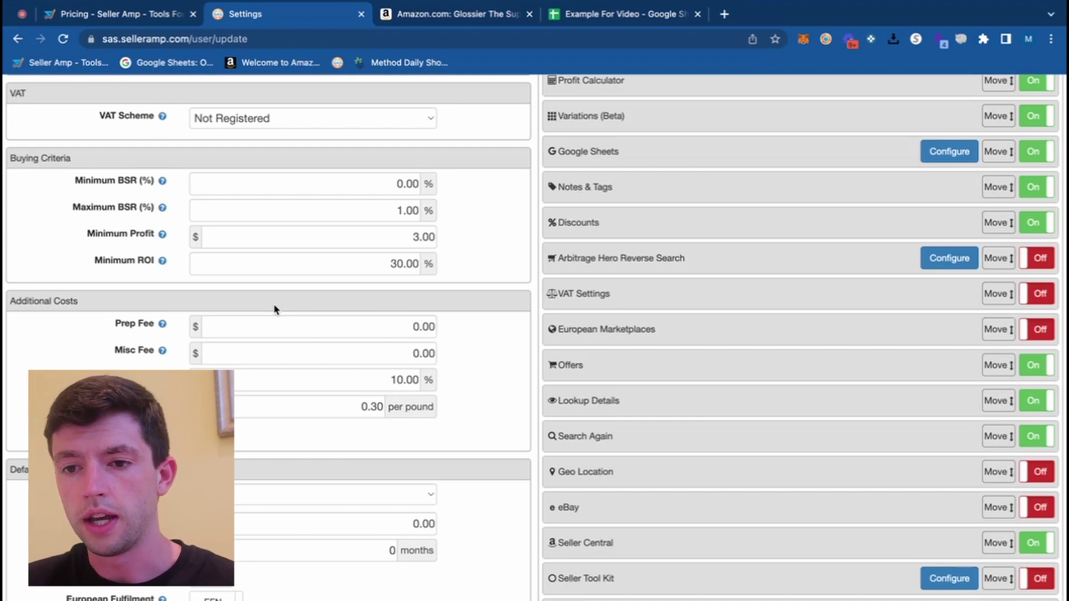
pyautogui.scroll(-2, 274, 307)
pyautogui.scroll(1, 203, 142)
pyautogui.scroll(2, 206, 148)
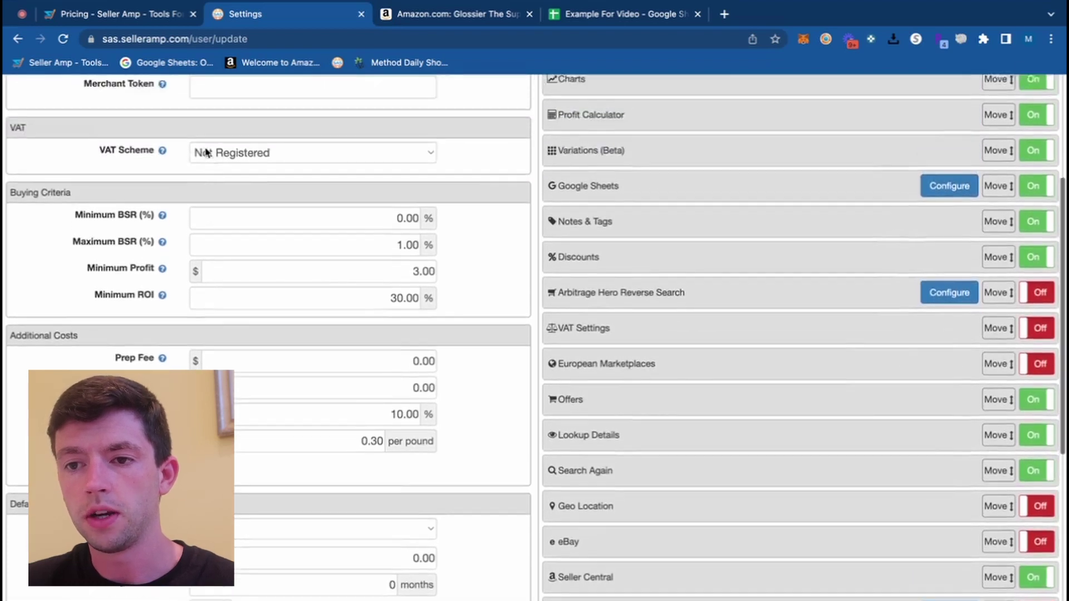
pyautogui.scroll(-3, 206, 150)
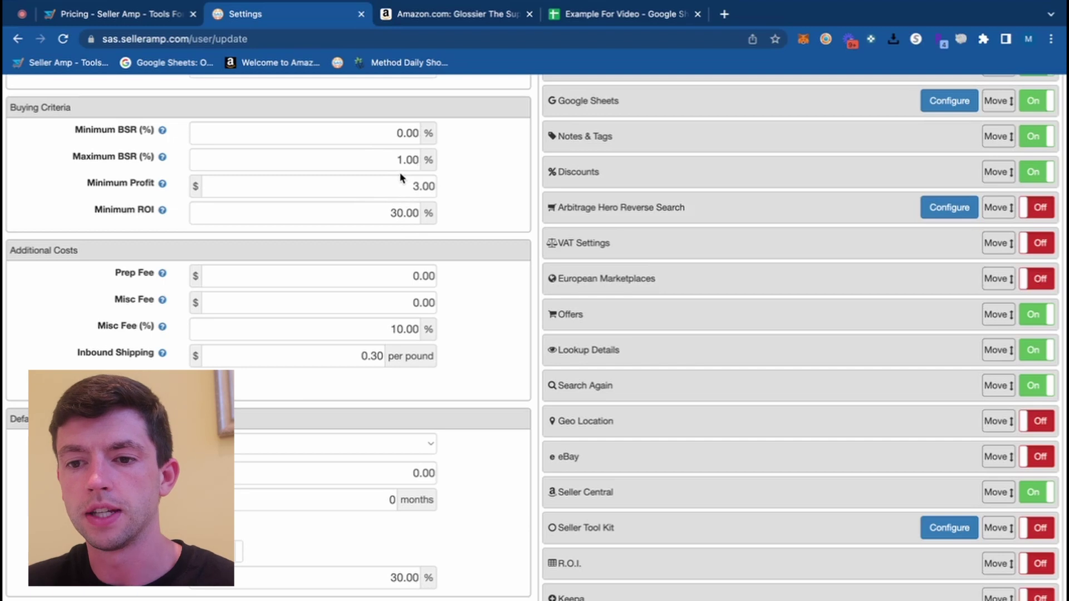
pyautogui.scroll(-3, 401, 177)
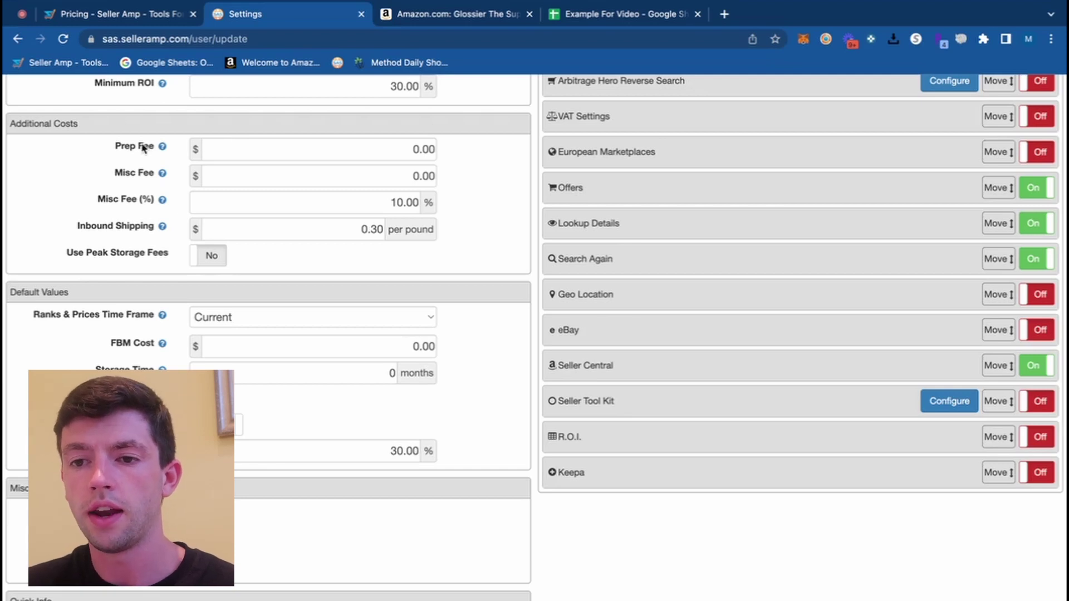
pyautogui.moveTo(165, 151)
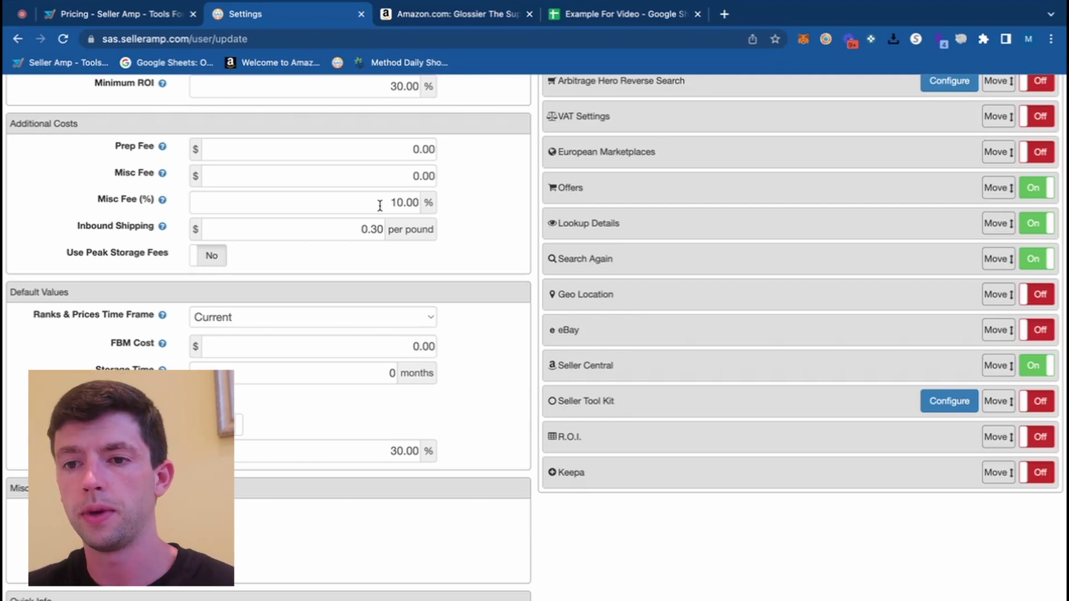
# Enter a $1.25 prep fee and change Misc Fee (%) from 10.00 to 0.
pyautogui.moveTo(399, 150); pyautogui.dragTo(540, 154)
pyautogui.write('1.25')
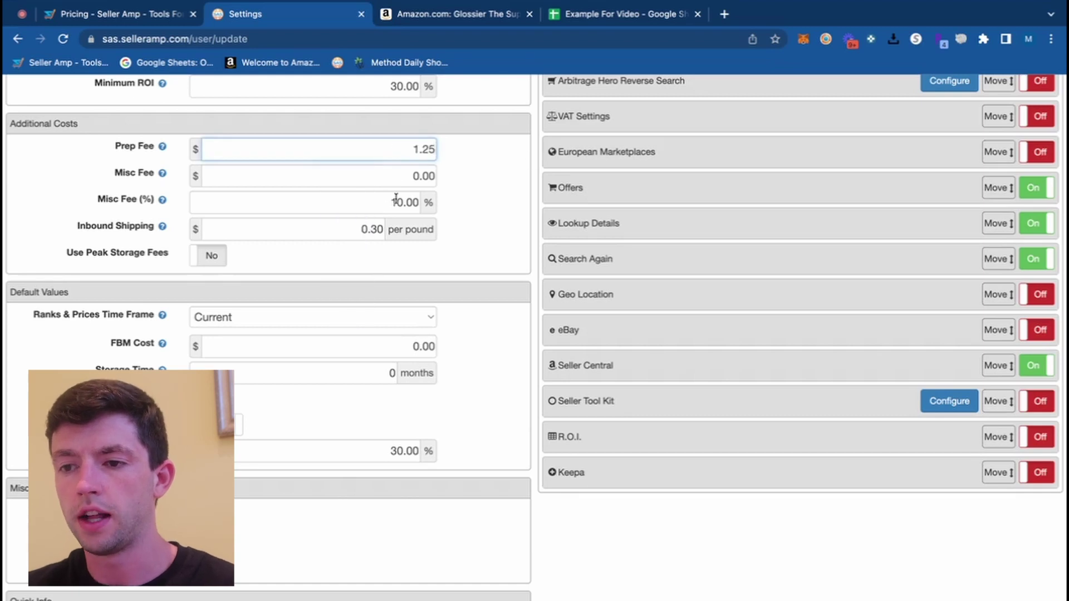
pyautogui.moveTo(395, 198); pyautogui.dragTo(468, 205)
pyautogui.write('0')
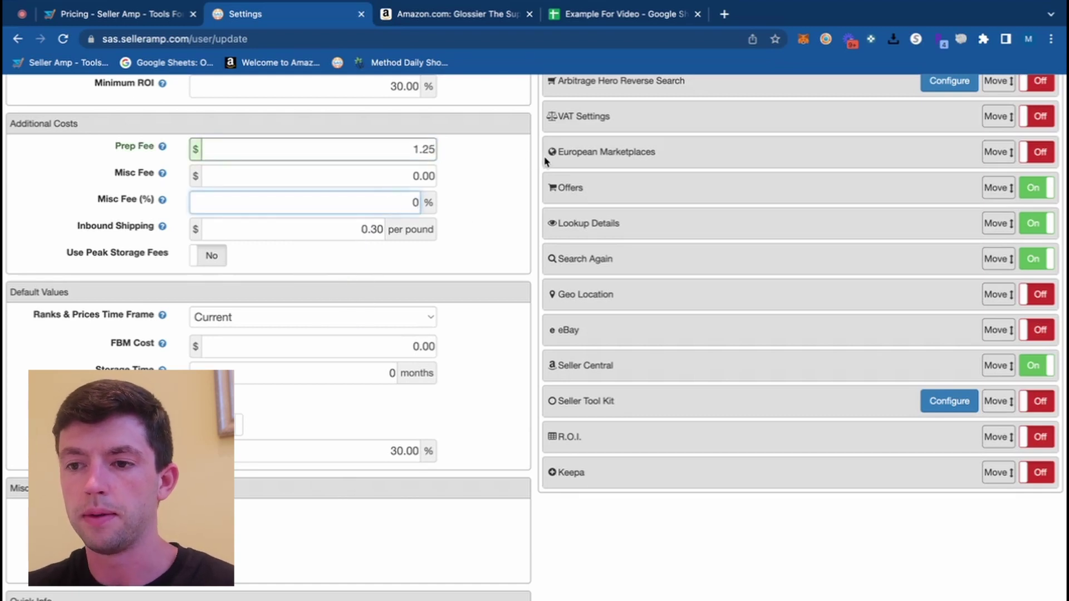
pyautogui.click(427, 203)
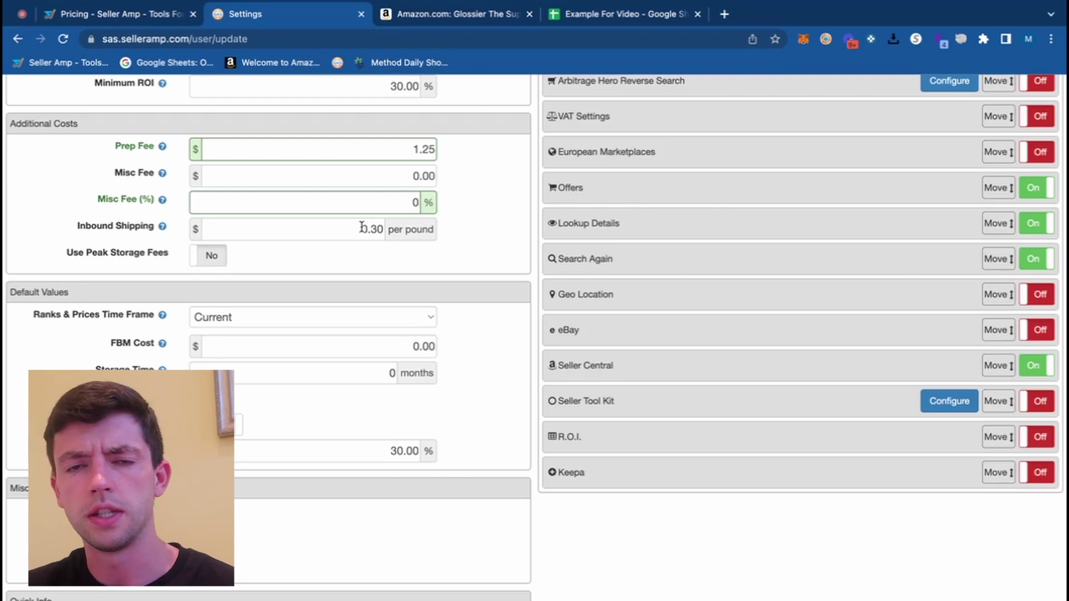
pyautogui.scroll(-2, 432, 315)
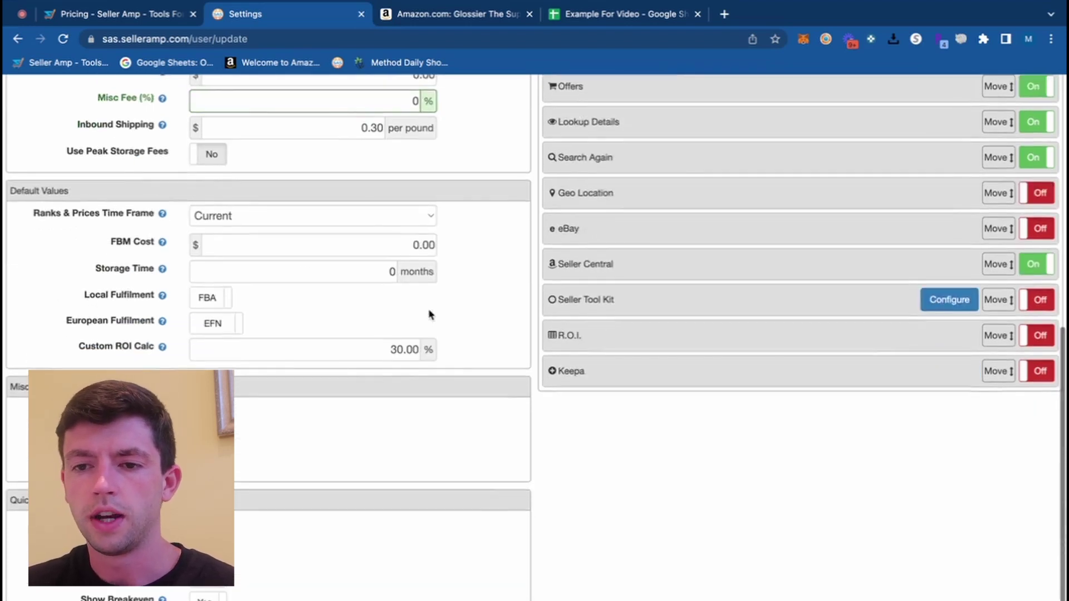
pyautogui.scroll(-2, 432, 315)
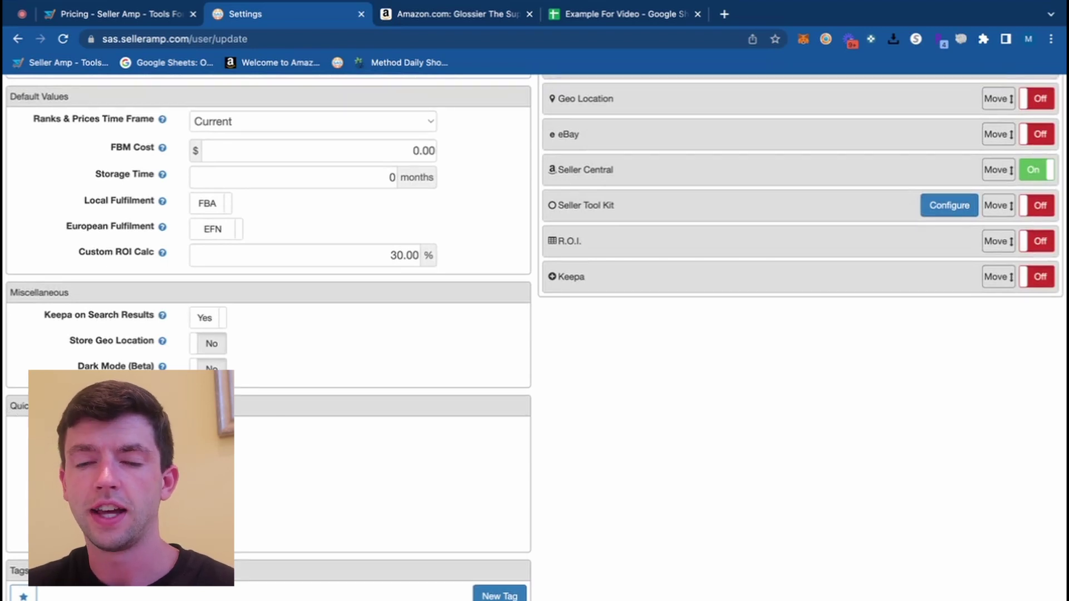
# Switch to the Glossier The Super Pack Amazon page and dock the SellerAmp panel on the right.
pyautogui.click(483, 8)
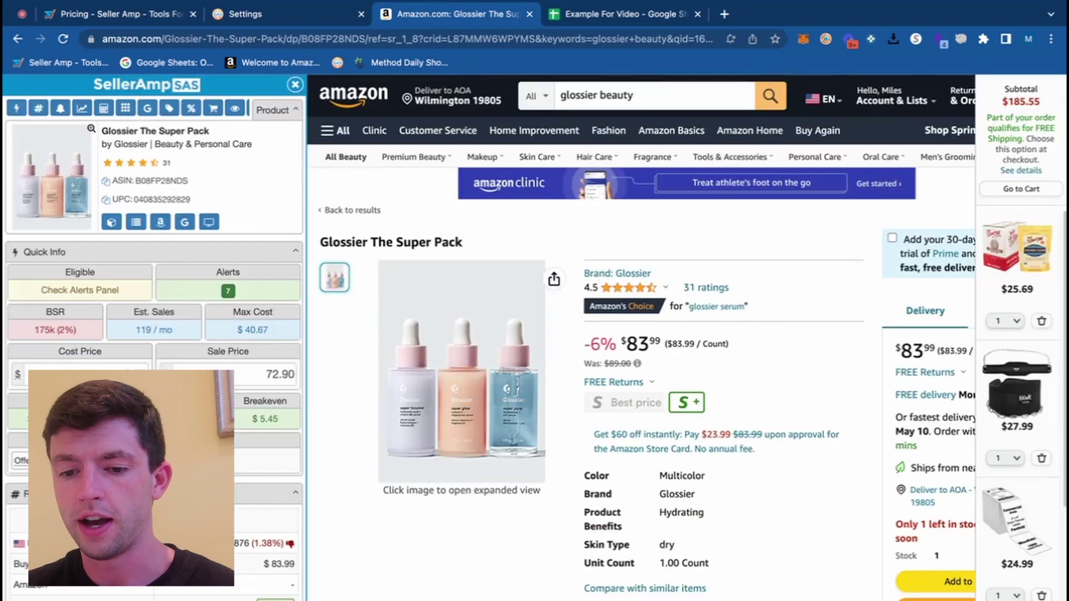
pyautogui.scroll(-2, 401, 251)
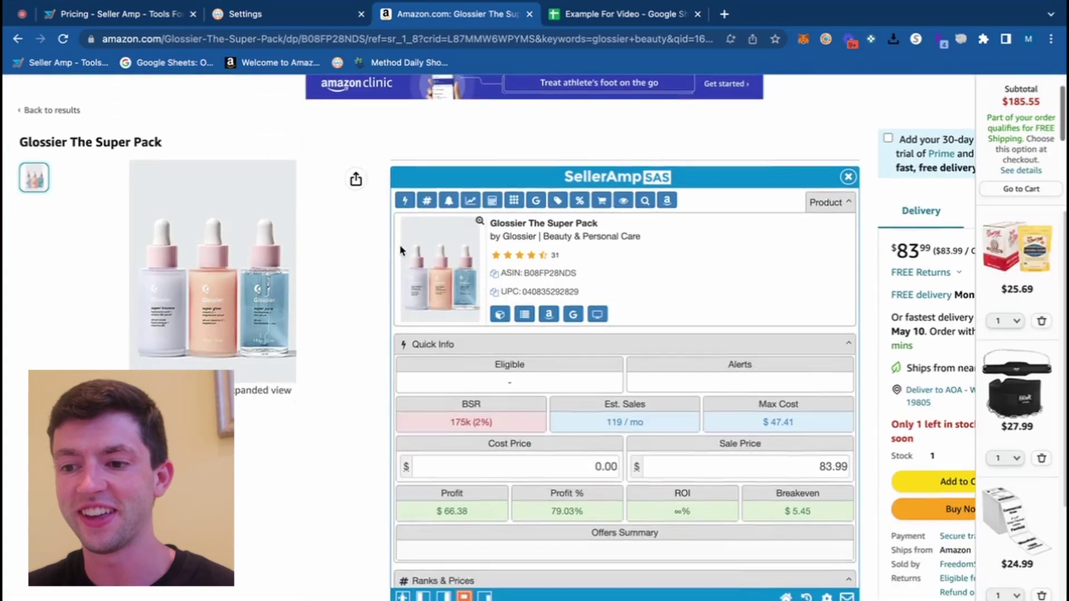
pyautogui.scroll(-1, 401, 251)
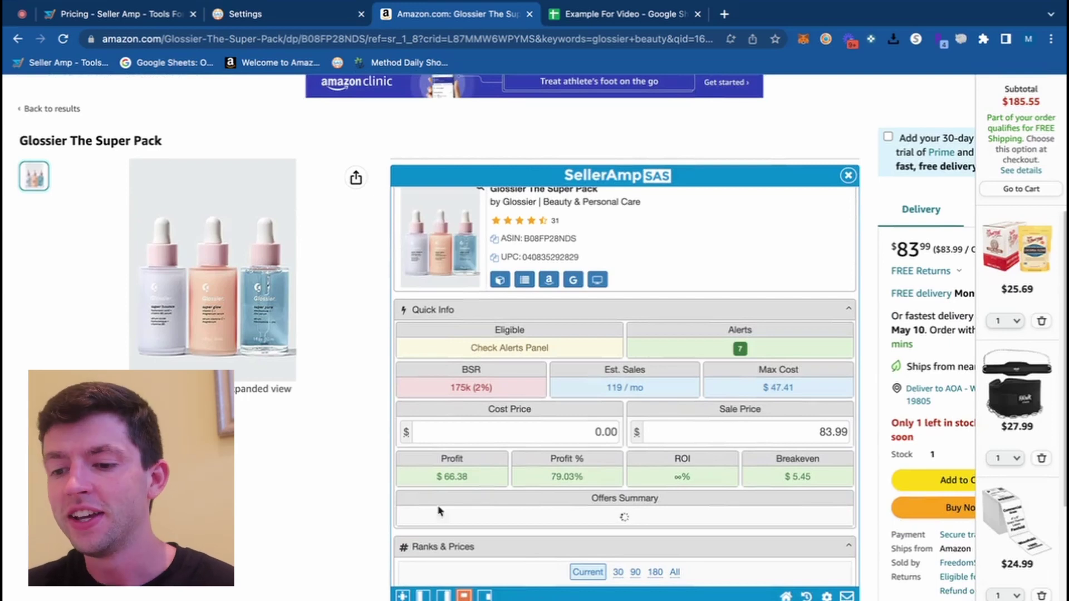
pyautogui.click(443, 595)
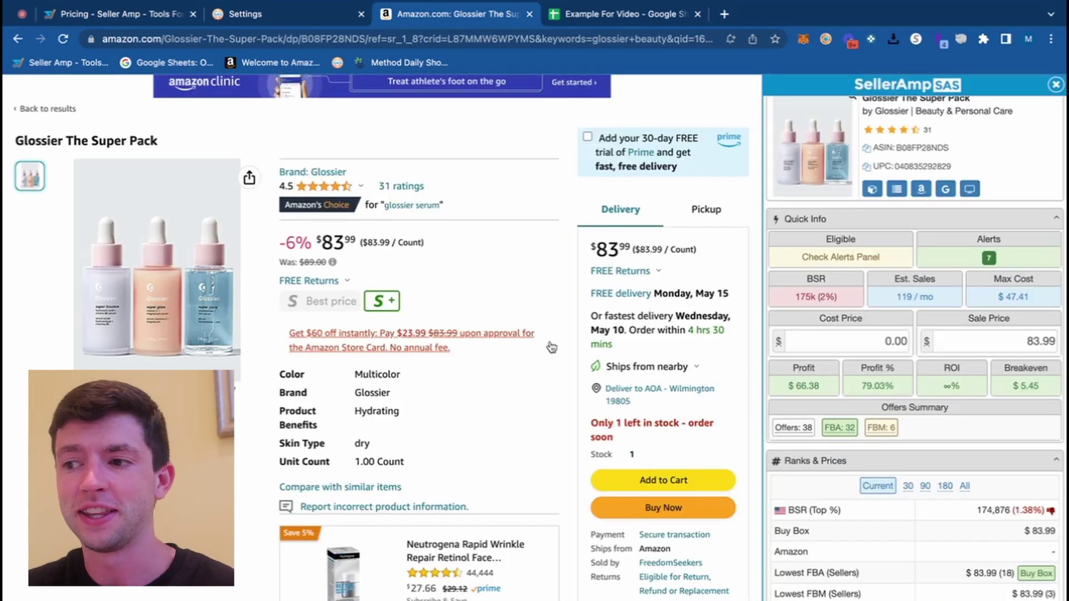
pyautogui.scroll(1, 866, 288)
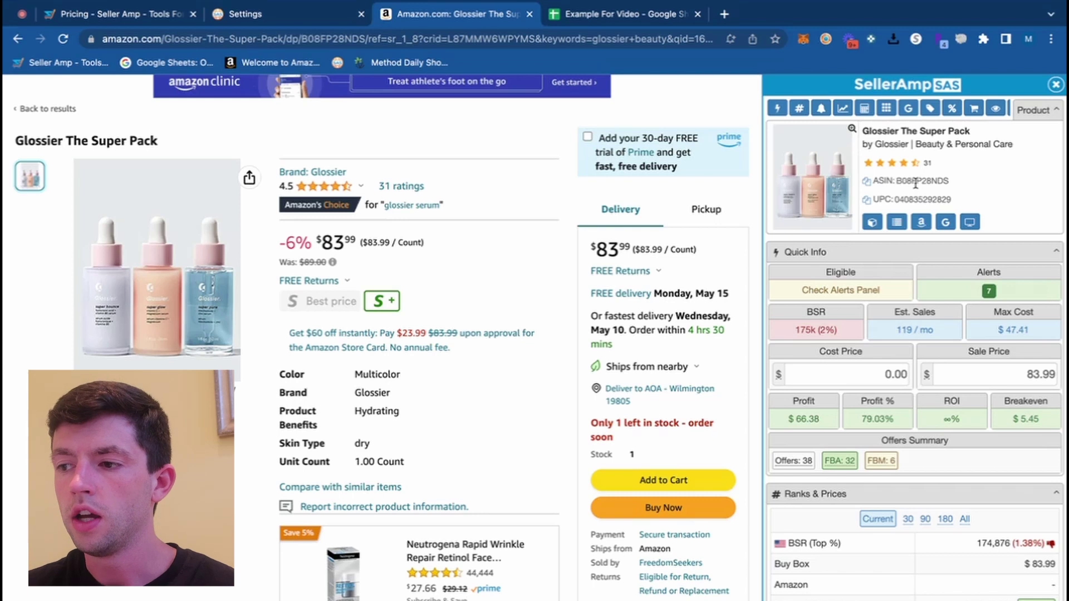
pyautogui.doubleClick(949, 179)
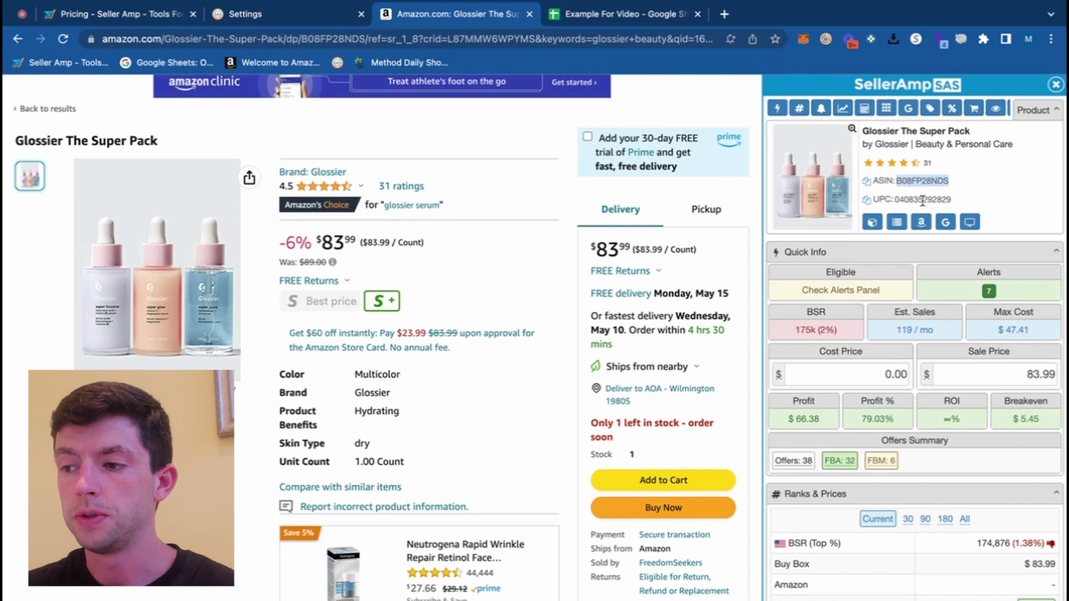
pyautogui.moveTo(875, 223)
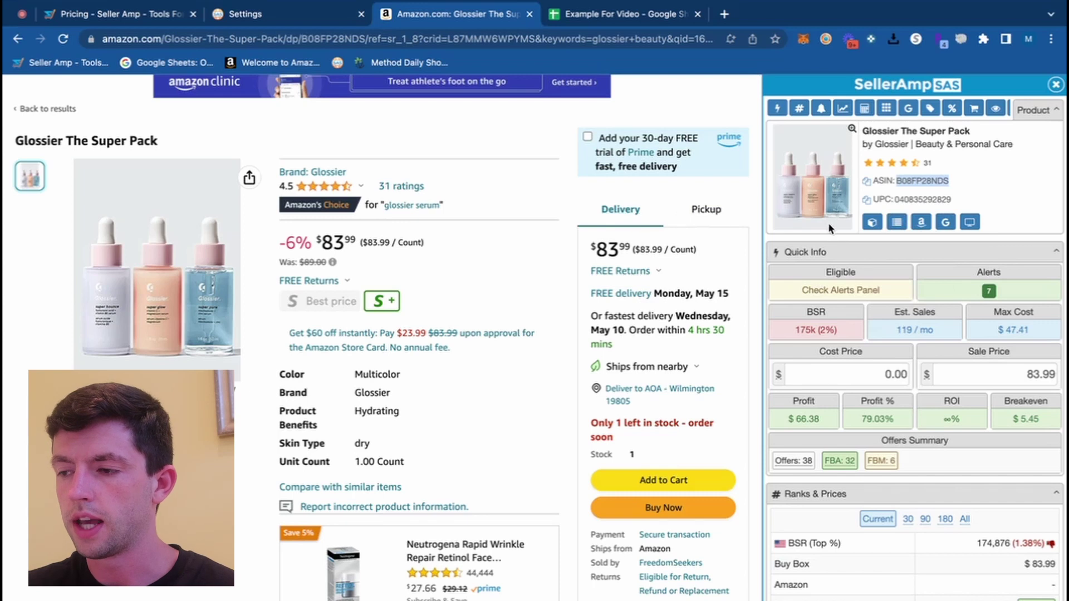
# Search Google for the product title, then load Glossier The Super Pack in the SAS web app.
pyautogui.click(946, 228)
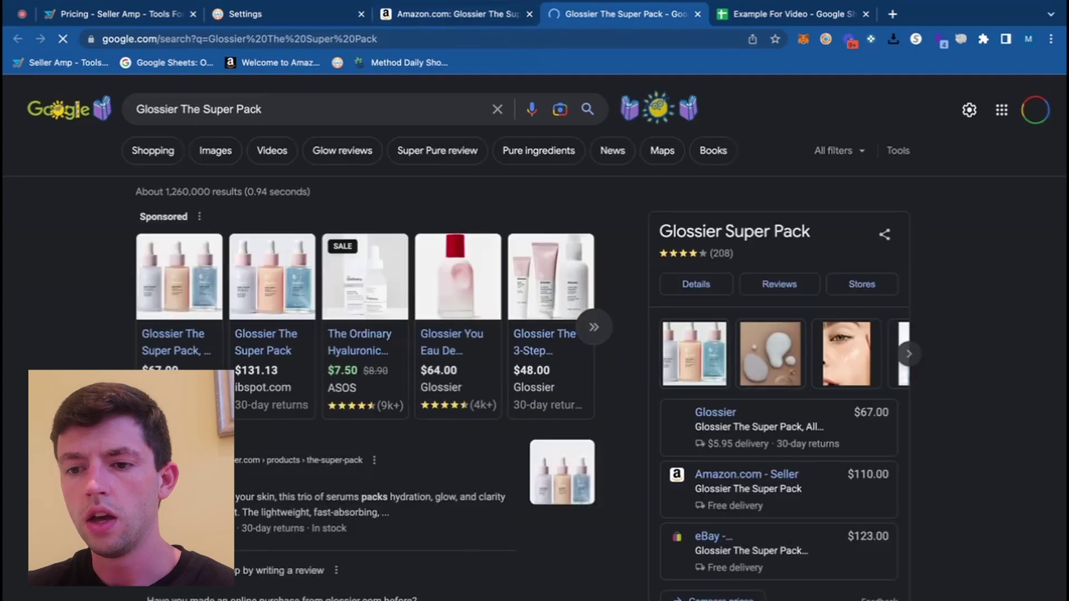
pyautogui.click(490, 22)
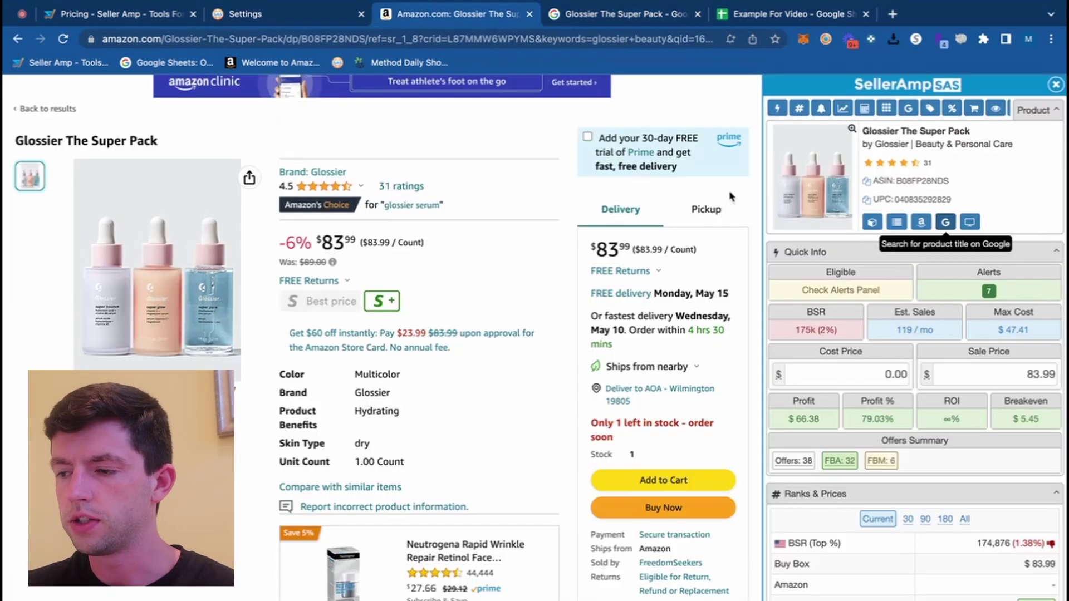
pyautogui.click(969, 224)
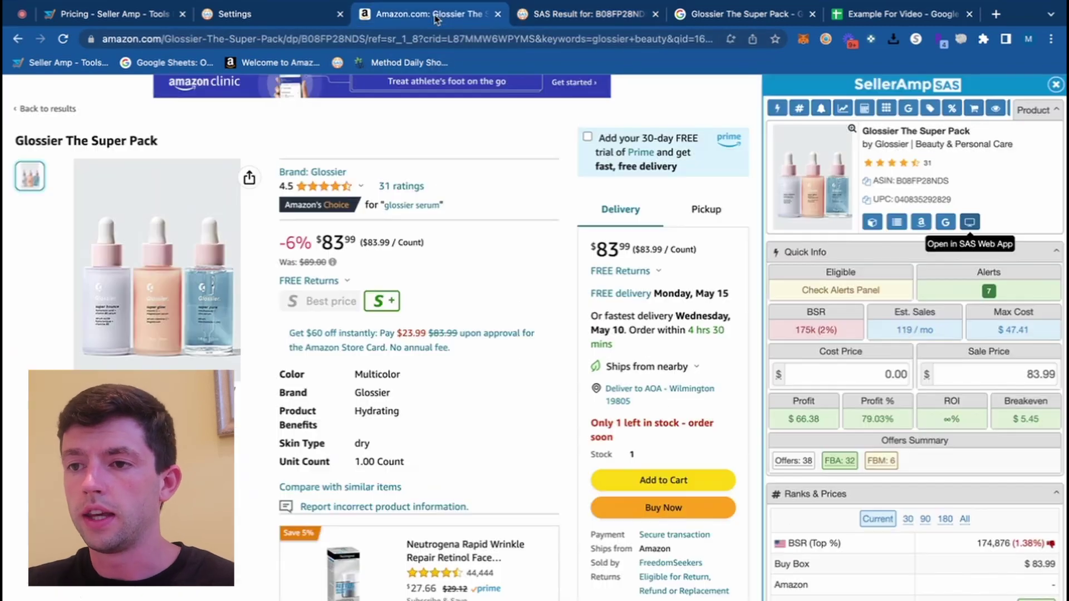
# Switch back to the Amazon.com Glossier browser tab.
pyautogui.click(437, 14)
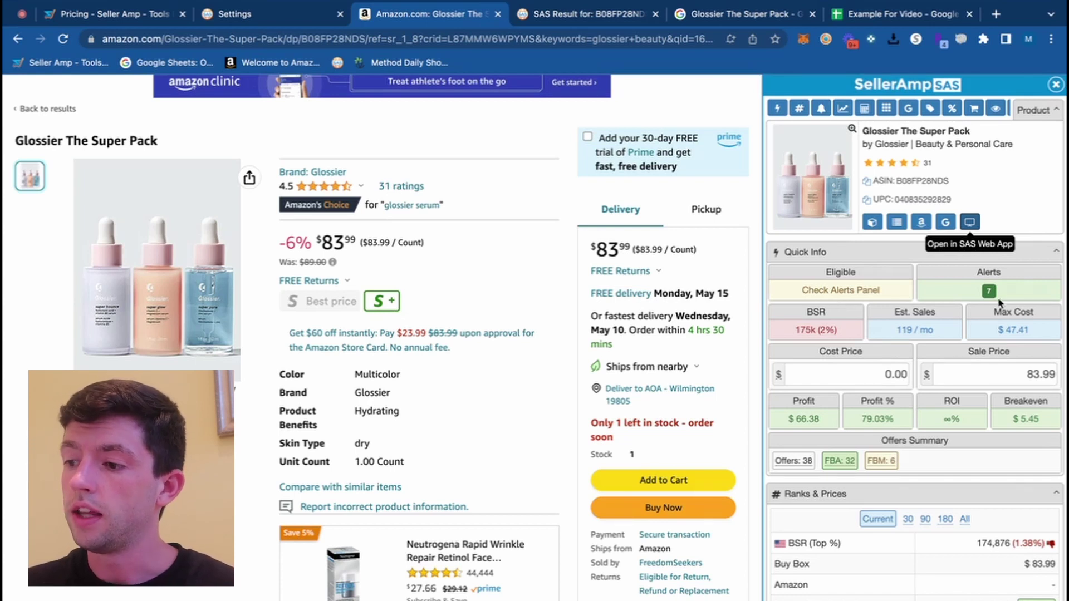
pyautogui.moveTo(990, 292)
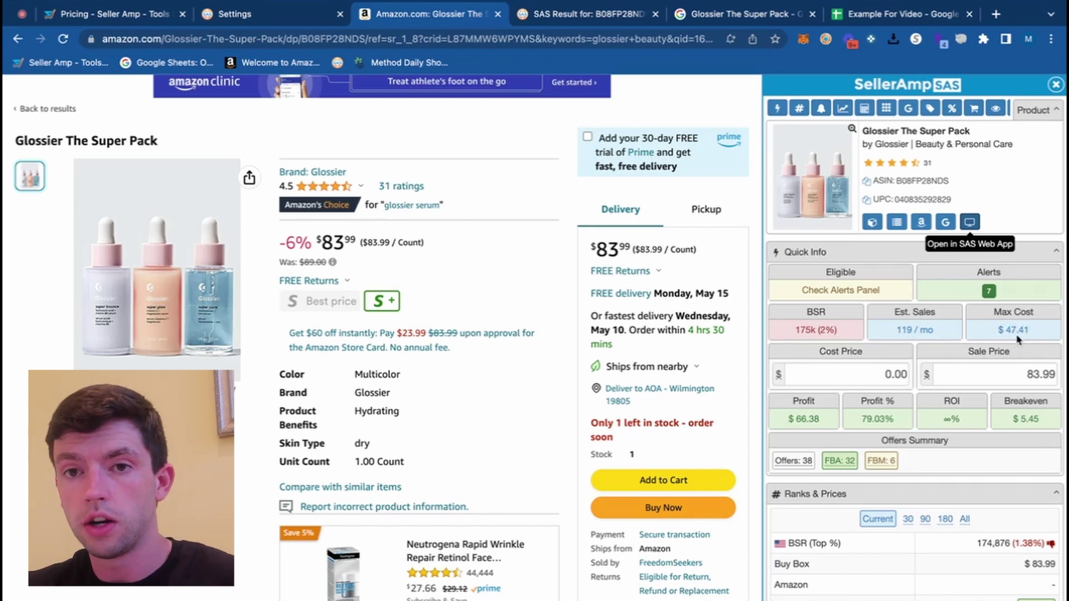
# Try cost prices of 47.41 and 45, then settle on 50.00 for $11.38 profit.
pyautogui.moveTo(869, 374); pyautogui.dragTo(921, 381)
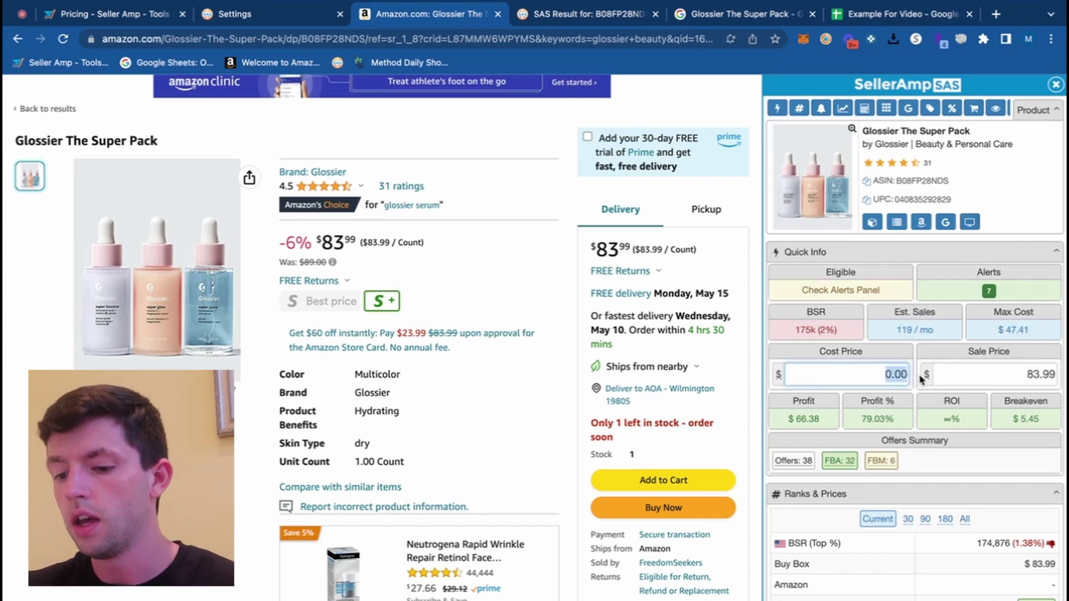
pyautogui.write('47.41')
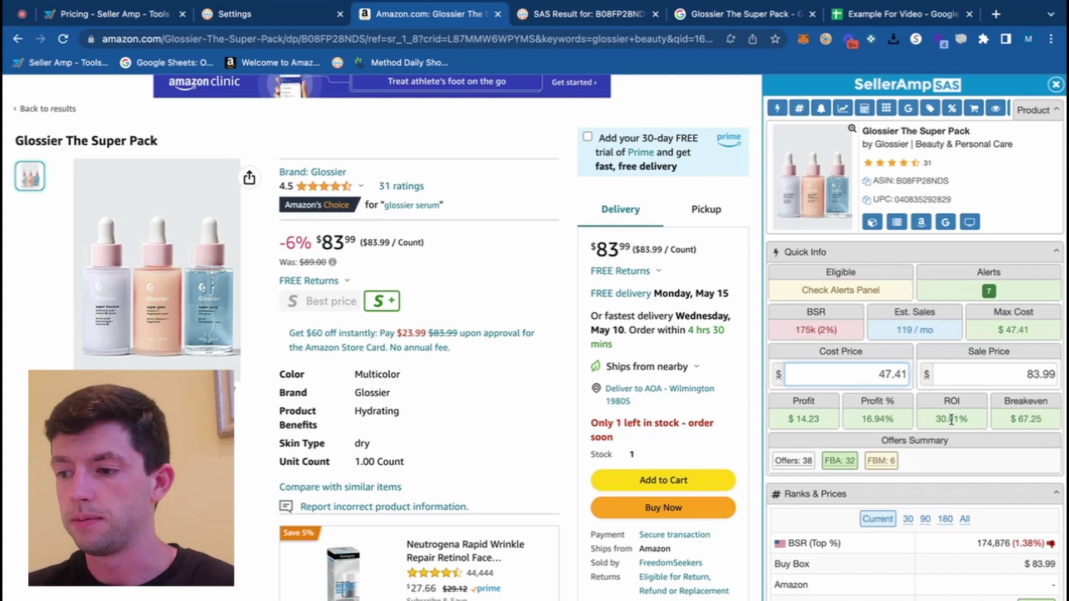
pyautogui.moveTo(869, 378); pyautogui.dragTo(942, 377)
pyautogui.write('45')
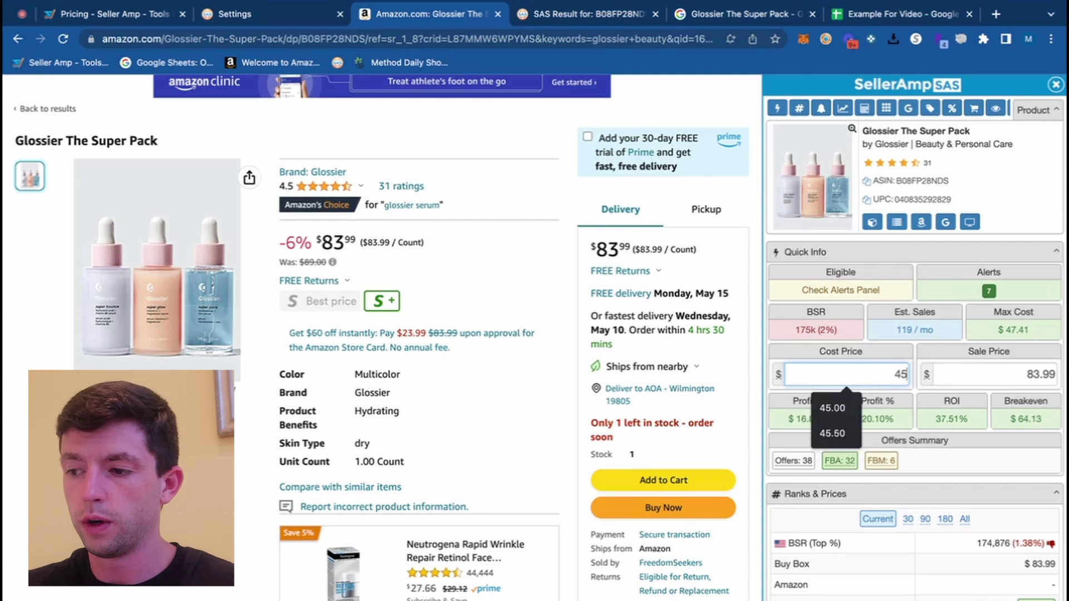
pyautogui.click(957, 365)
pyautogui.moveTo(867, 371); pyautogui.dragTo(957, 374)
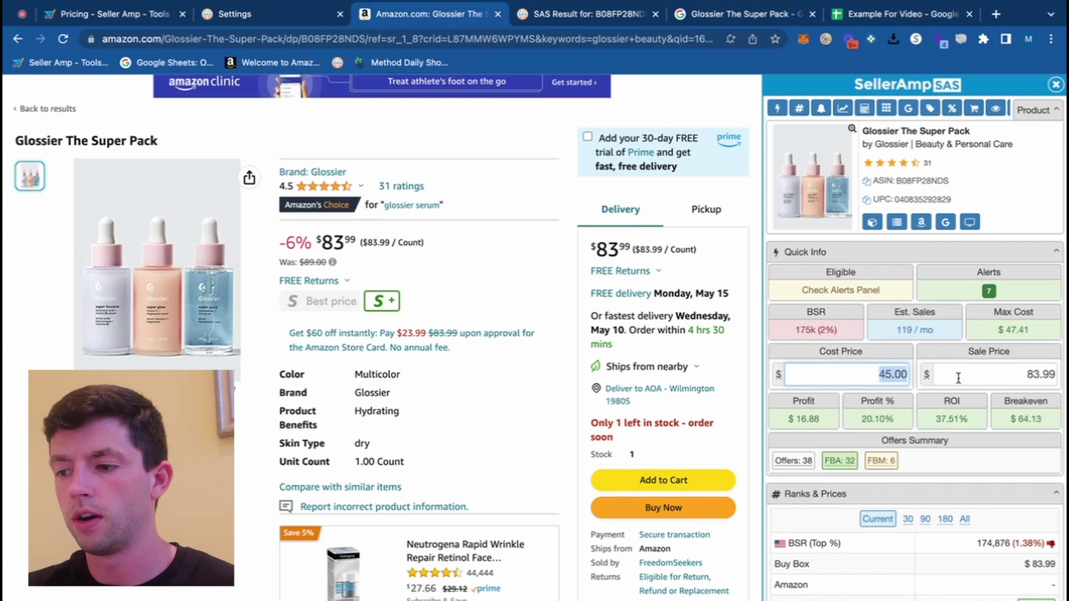
pyautogui.write('50')
pyautogui.click(920, 352)
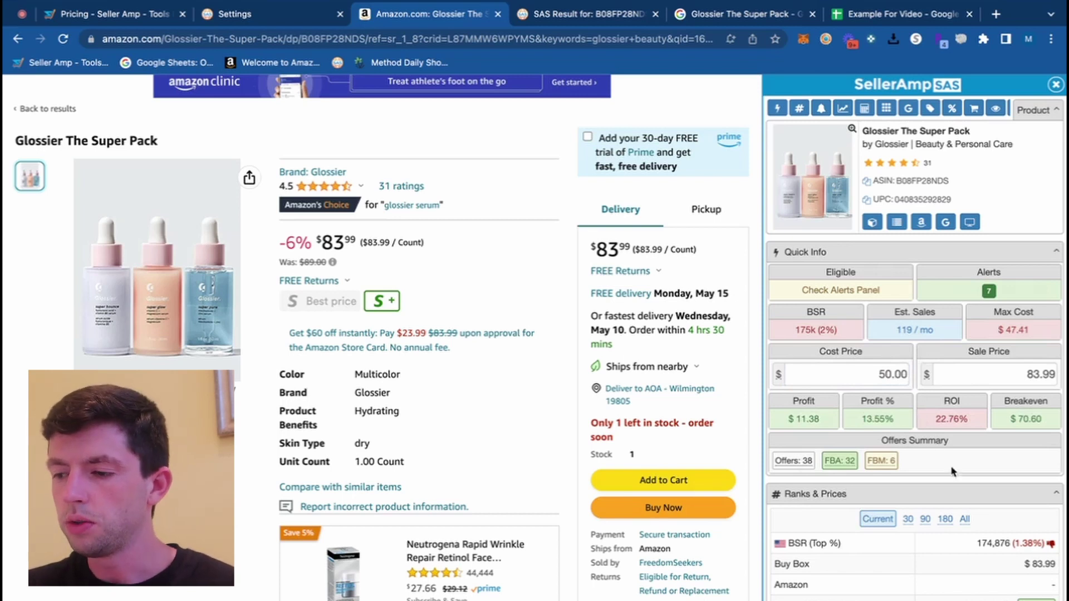
# Scroll the side panel down to Ranks & Prices (BSR 174,876) and the Alerts checklist.
pyautogui.scroll(-5, 953, 472)
pyautogui.scroll(-1, 953, 472)
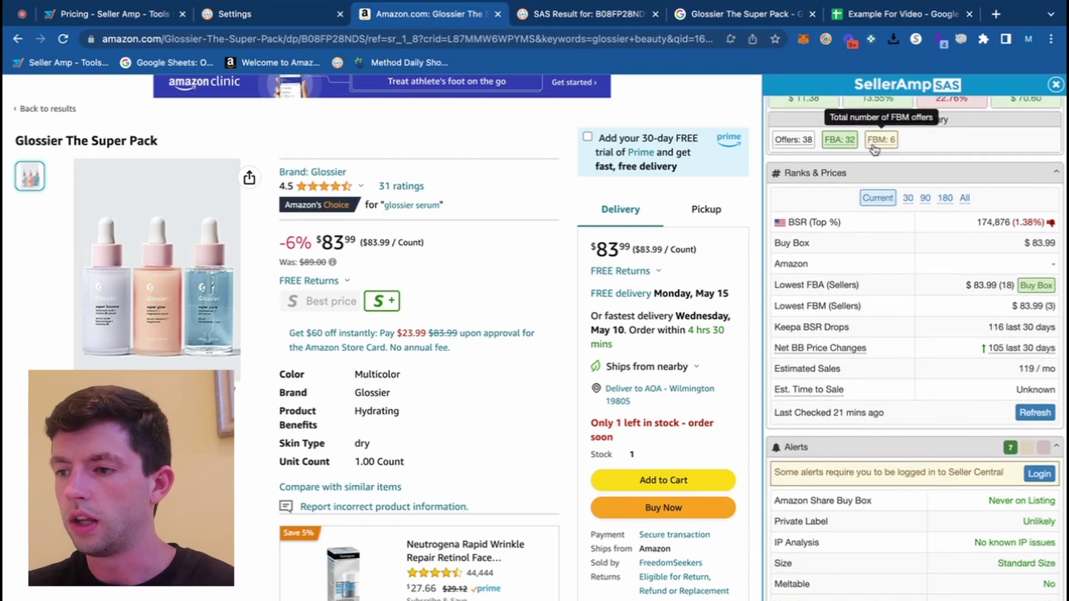
pyautogui.scroll(-1, 849, 167)
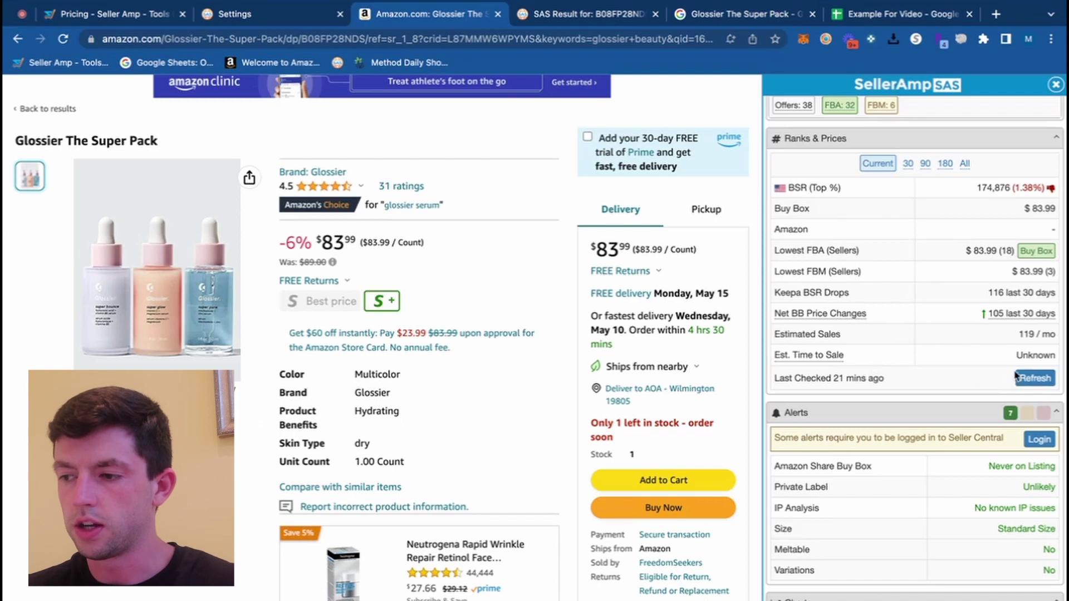
# Compare 30, 90 and 180-day rank and price averages, ending on 90 days (BSR 127,438).
pyautogui.click(906, 165)
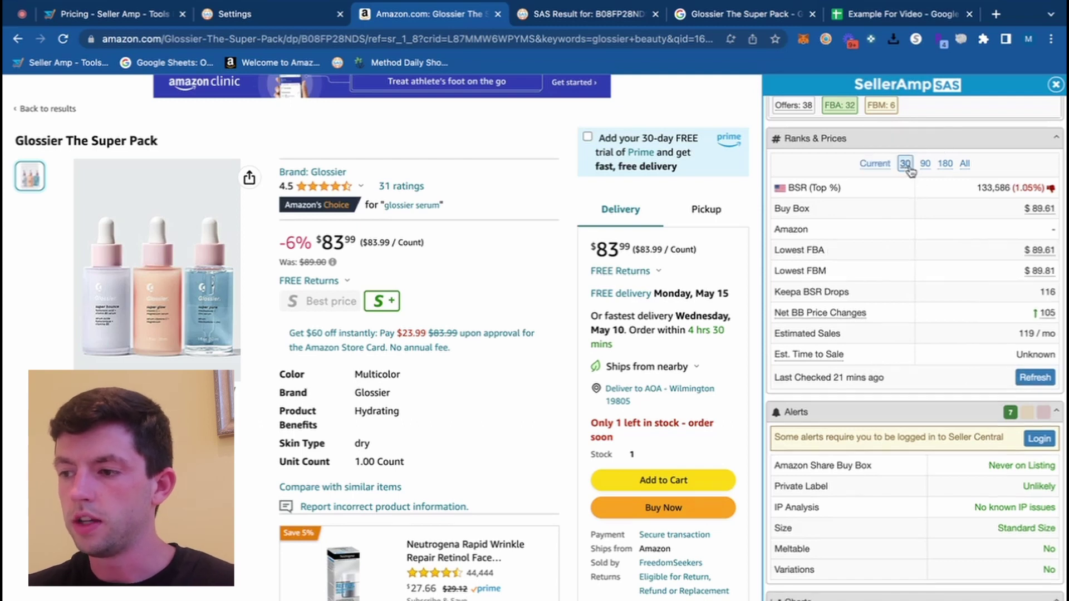
pyautogui.click(924, 164)
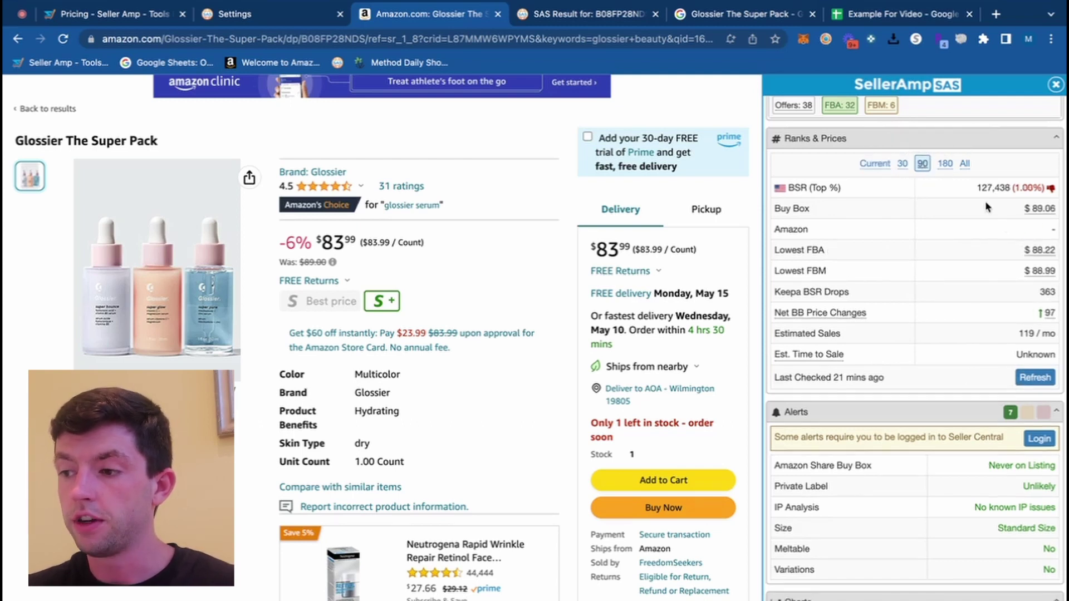
pyautogui.click(945, 166)
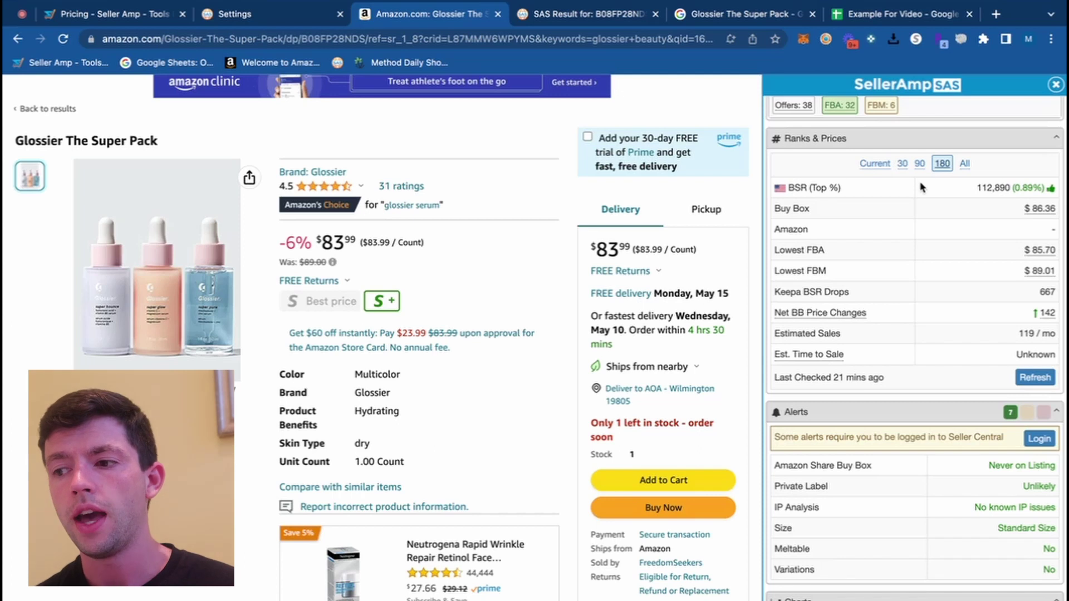
pyautogui.click(920, 164)
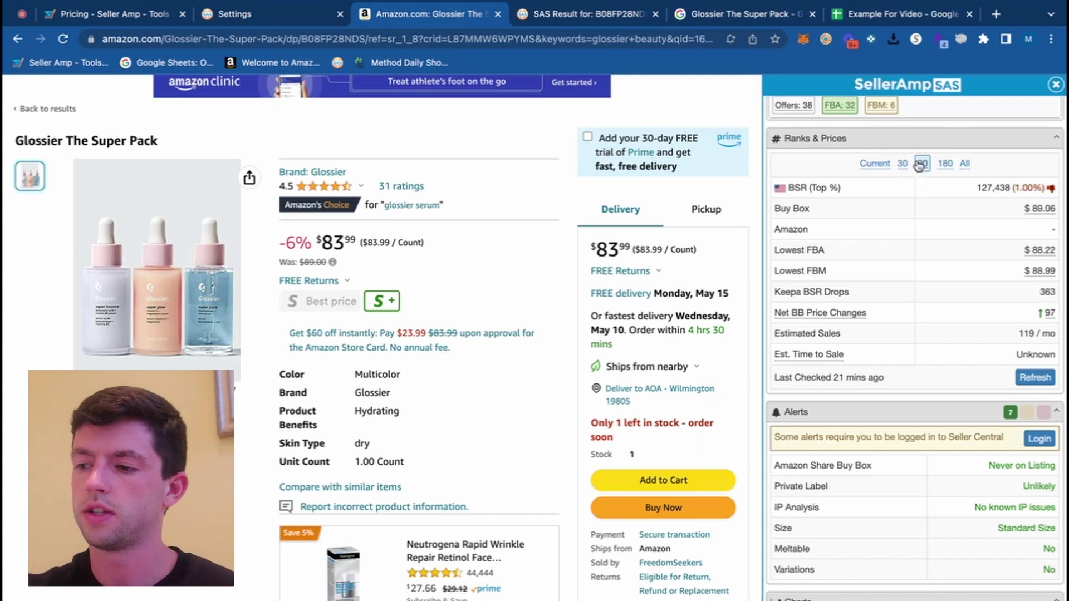
pyautogui.scroll(-5, 813, 278)
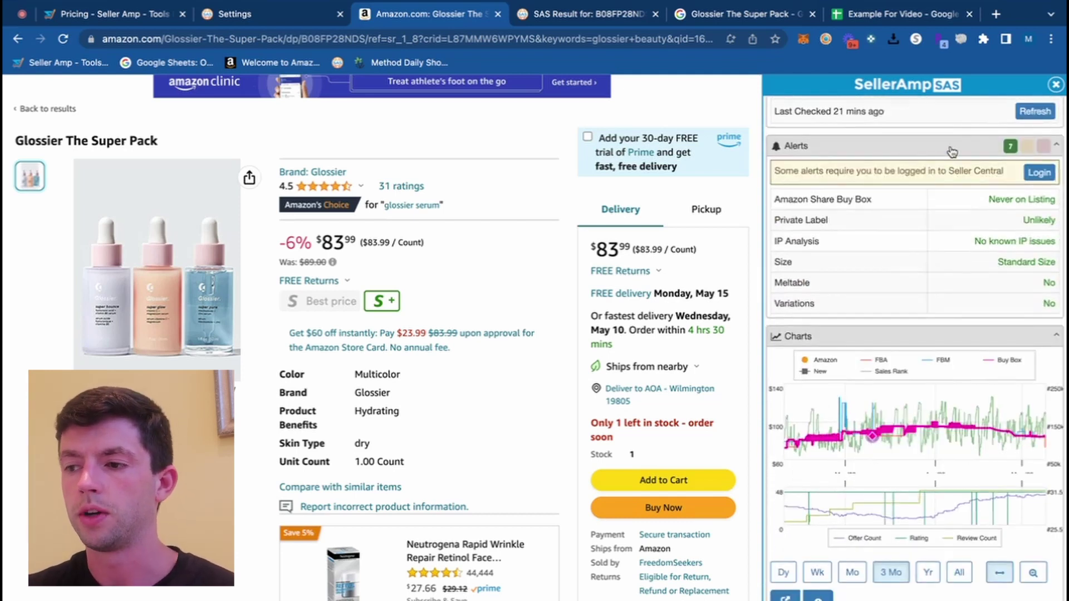
# Read the green Alerts badge summary, then jump to the full alert checklist.
pyautogui.scroll(5, 935, 221)
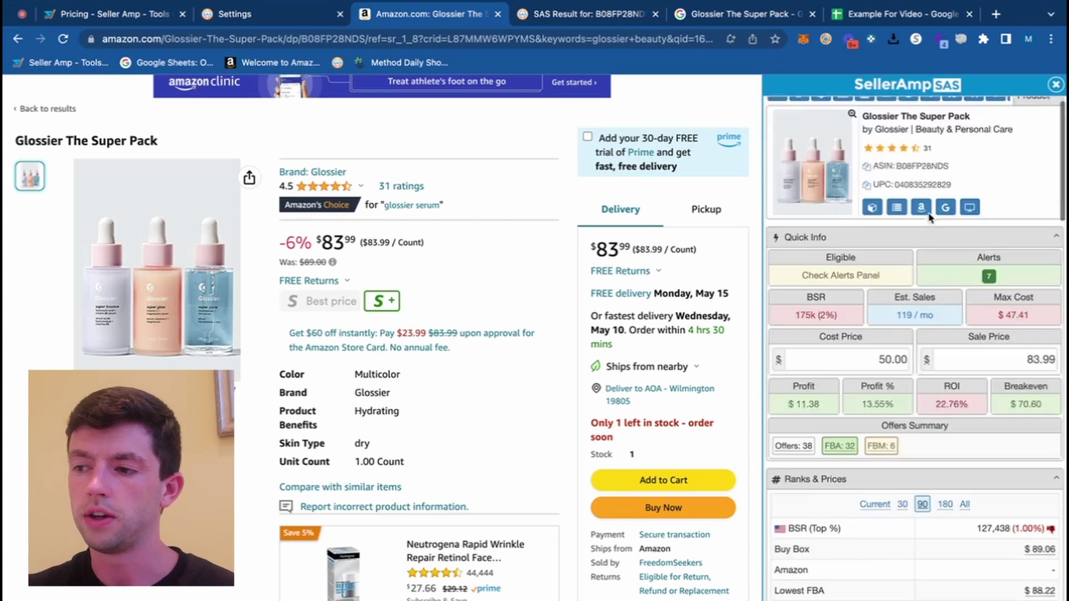
pyautogui.moveTo(985, 294)
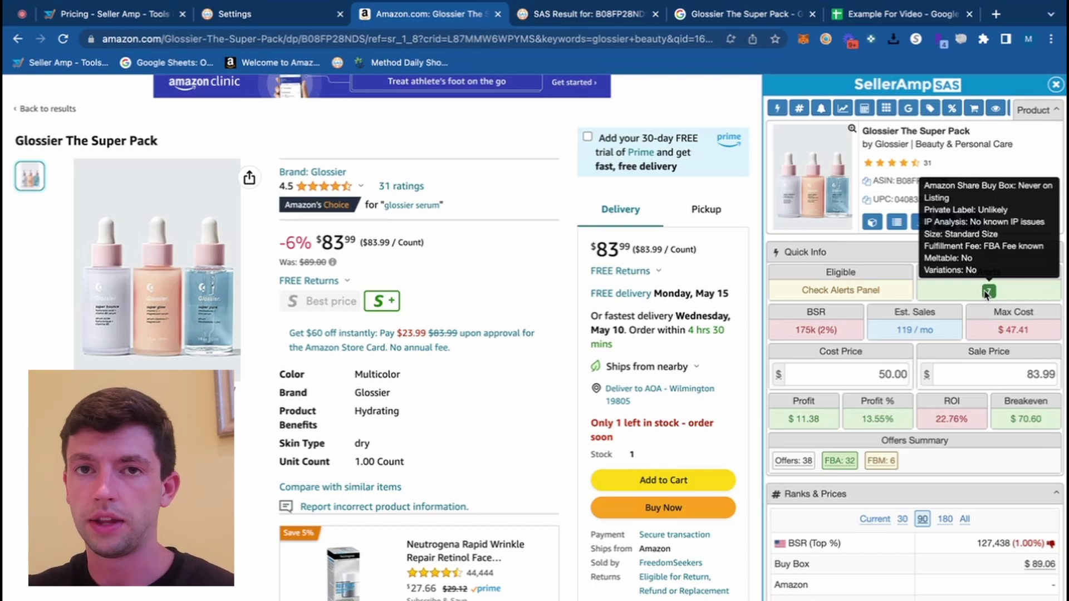
pyautogui.click(986, 293)
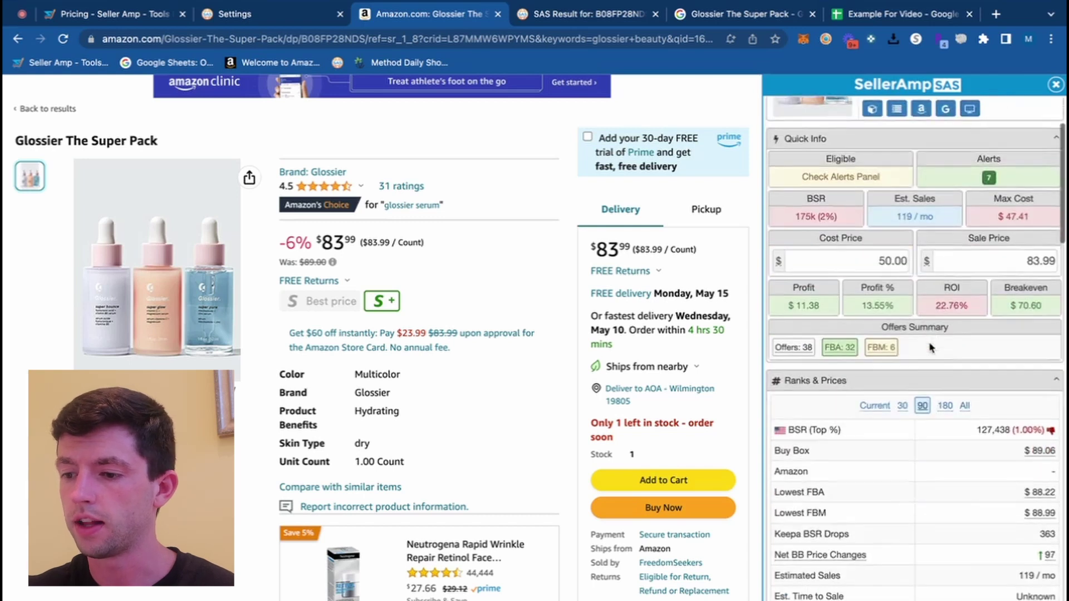
pyautogui.scroll(-3, 930, 348)
pyautogui.scroll(3, 929, 348)
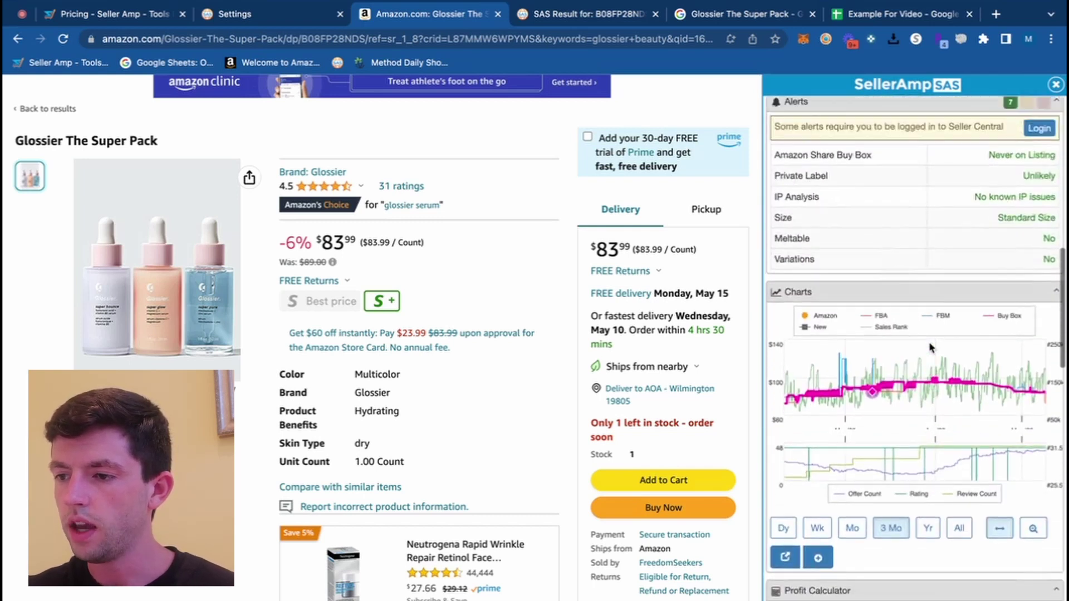
# Switch the Glossier charts to the one-year range and scroll to the Profit Calculator's $70.60 breakeven.
pyautogui.scroll(-1, 929, 348)
pyautogui.scroll(1, 929, 348)
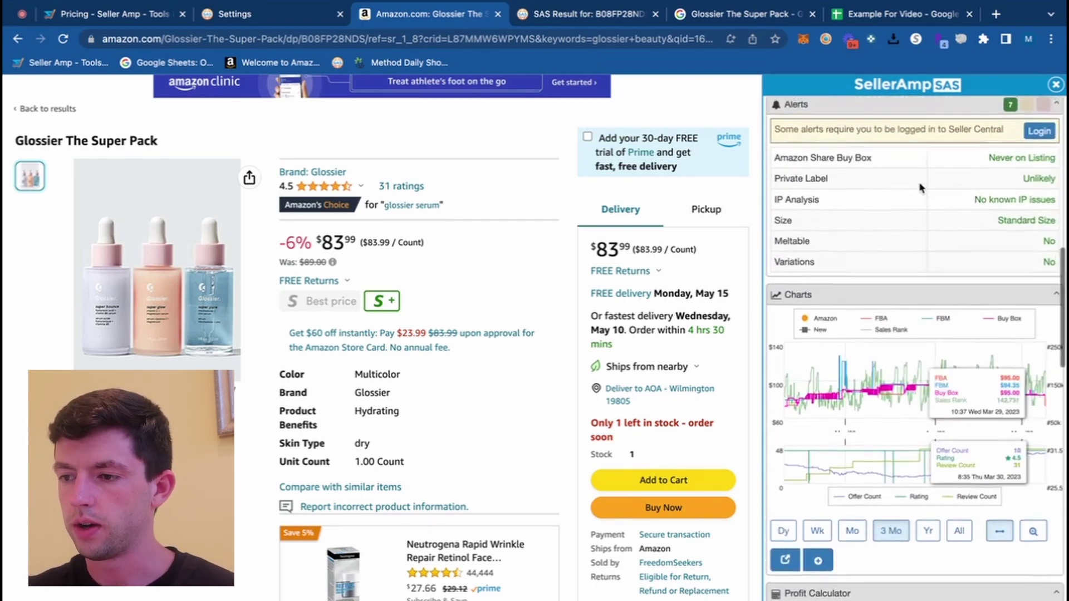
pyautogui.scroll(-3, 891, 251)
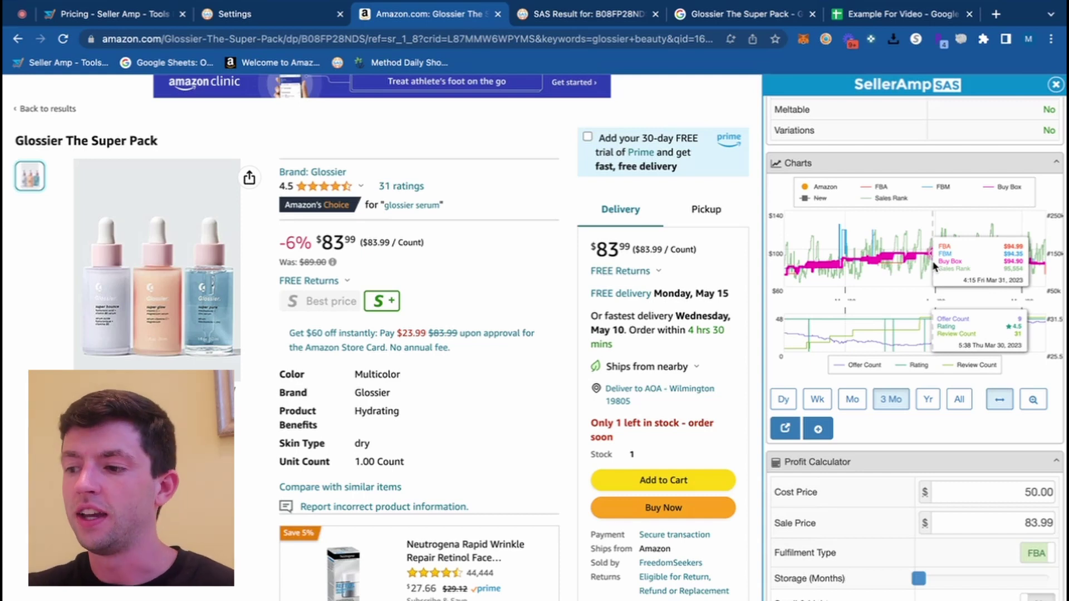
pyautogui.click(927, 399)
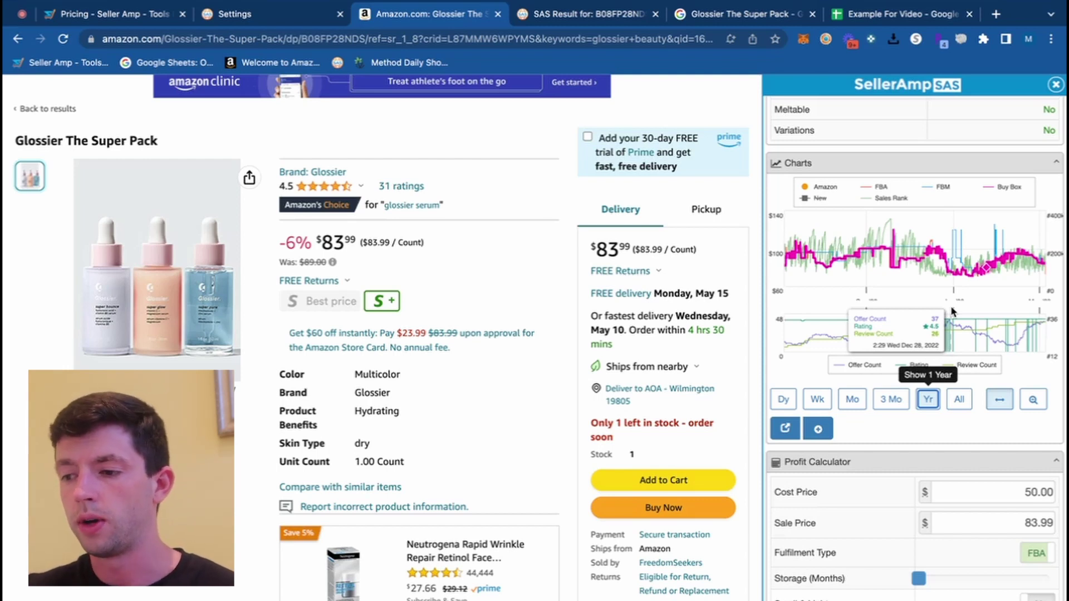
pyautogui.scroll(-4, 928, 331)
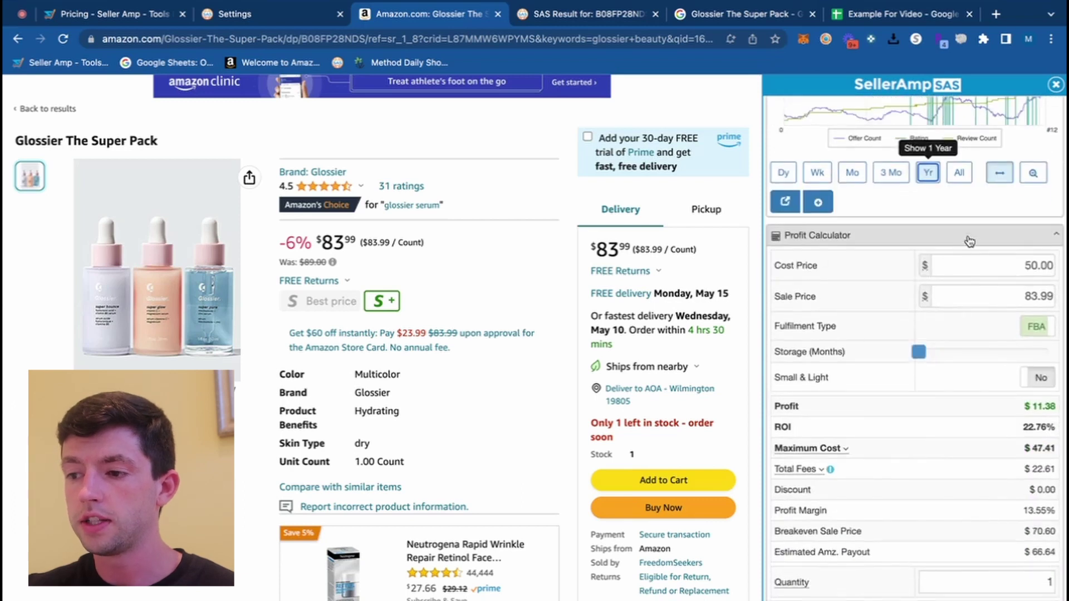
pyautogui.scroll(10, 969, 241)
pyautogui.scroll(5, 970, 241)
pyautogui.scroll(-15, 911, 363)
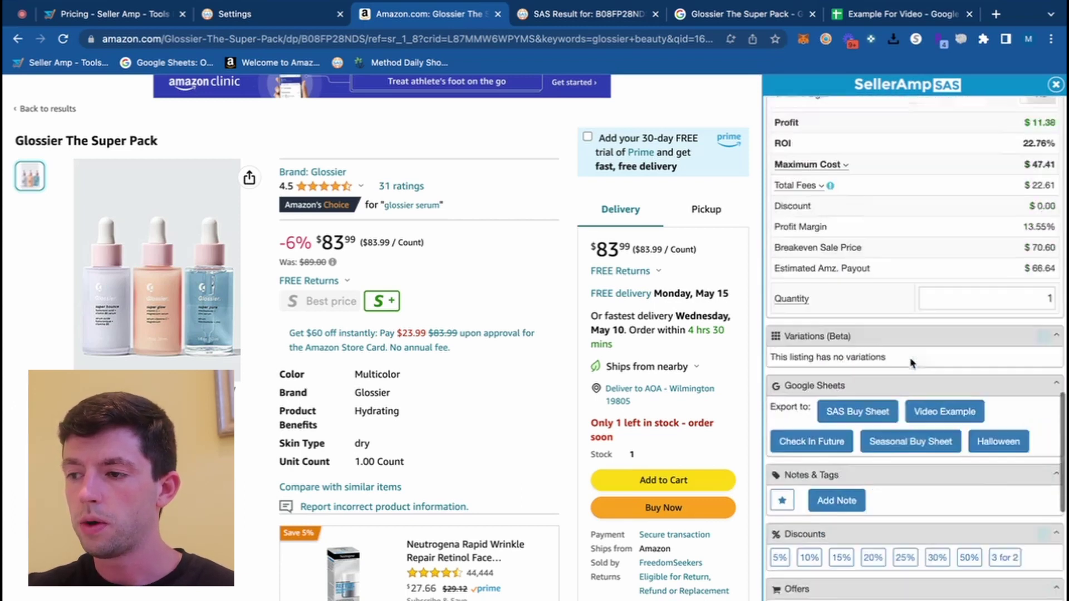
pyautogui.scroll(-5, 911, 363)
pyautogui.scroll(15, 912, 363)
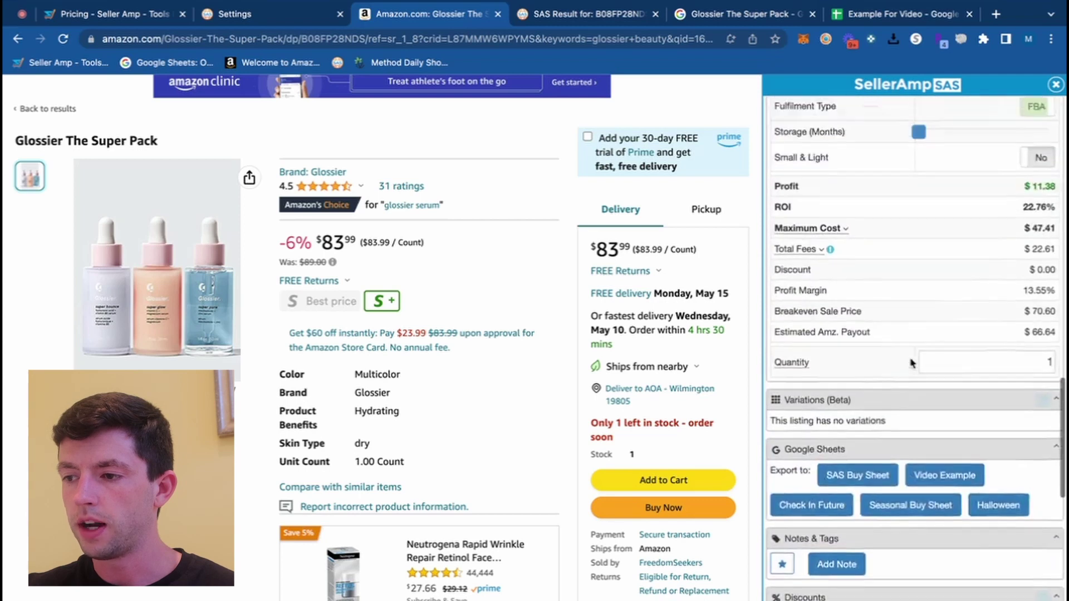
pyautogui.scroll(1, 911, 363)
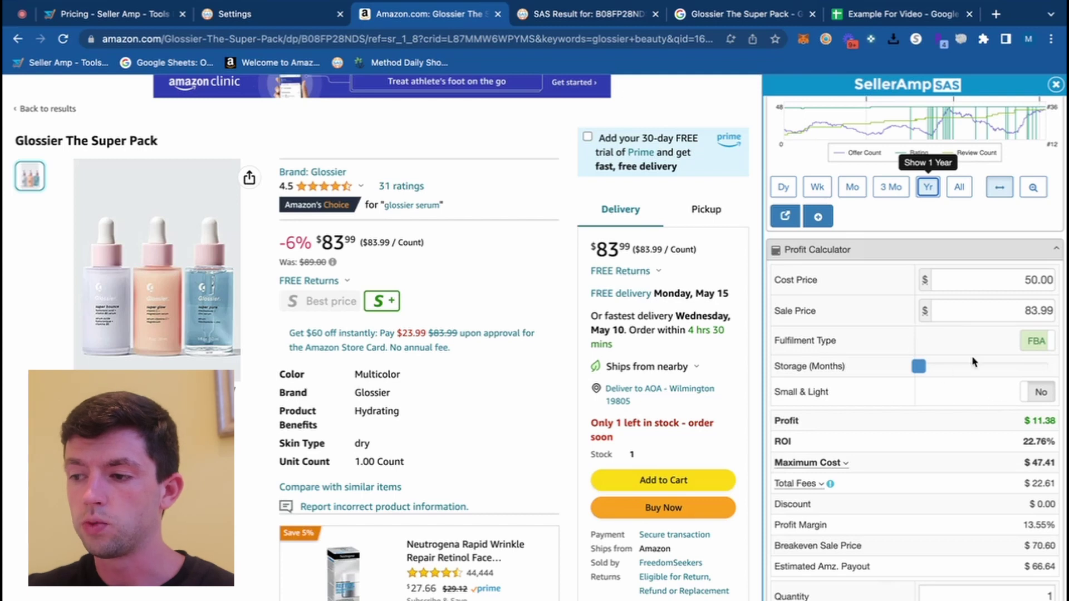
pyautogui.moveTo(919, 366)
pyautogui.mouseDown()
pyautogui.moveTo(992, 370)
pyautogui.moveTo(920, 372)
pyautogui.mouseUp()
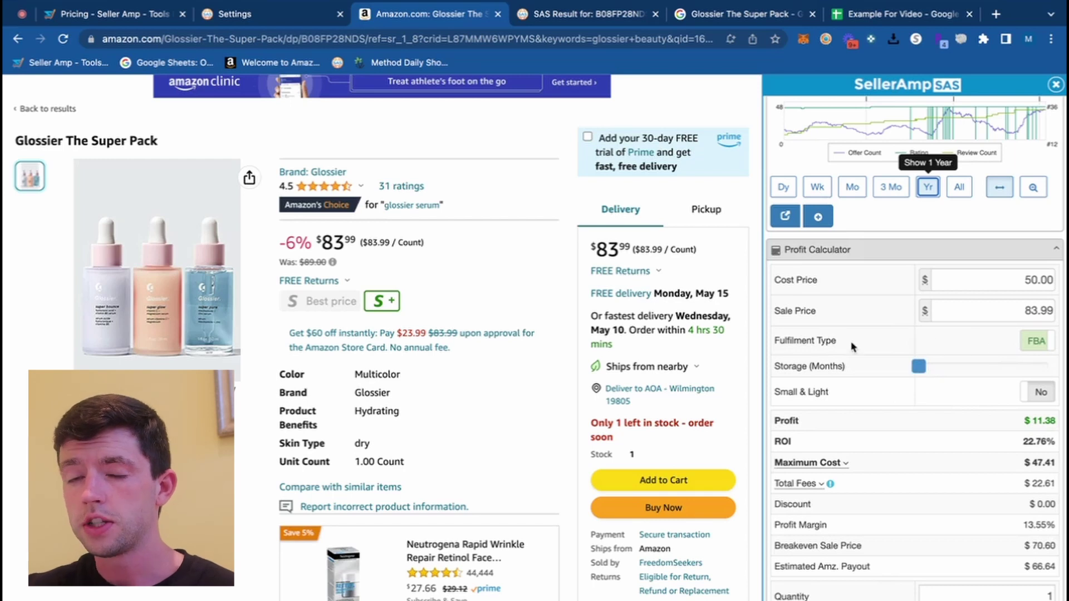
pyautogui.click(1039, 343)
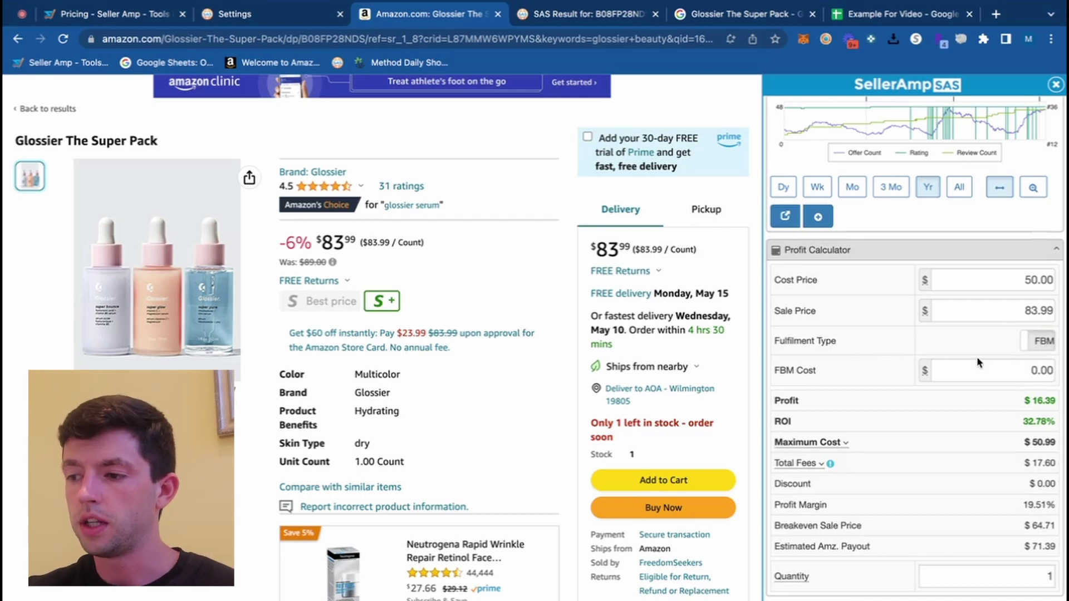
pyautogui.scroll(10, 977, 362)
pyautogui.moveTo(872, 223)
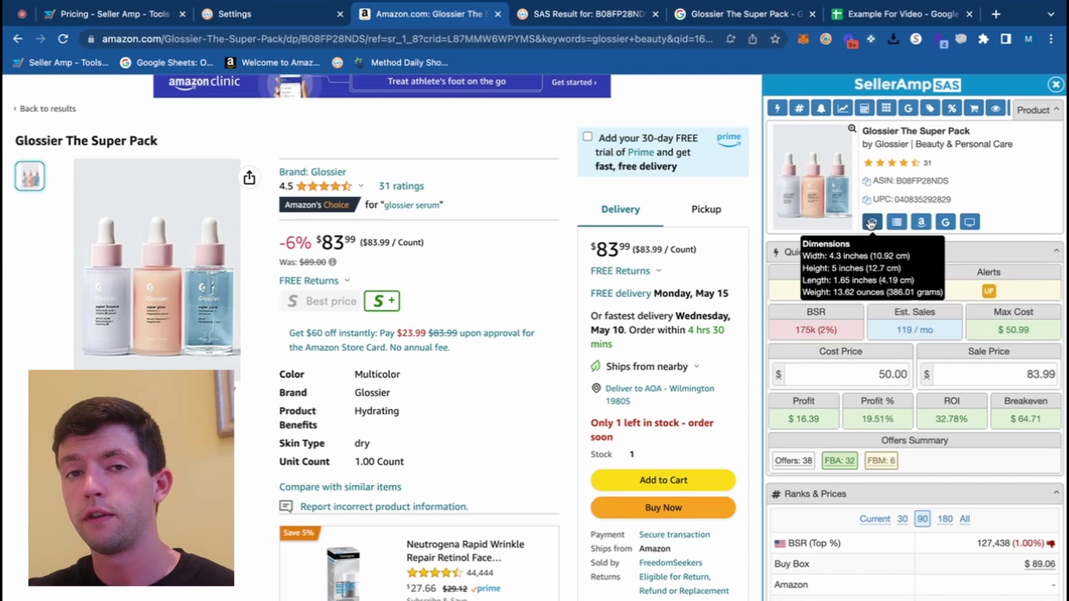
pyautogui.scroll(-20, 862, 340)
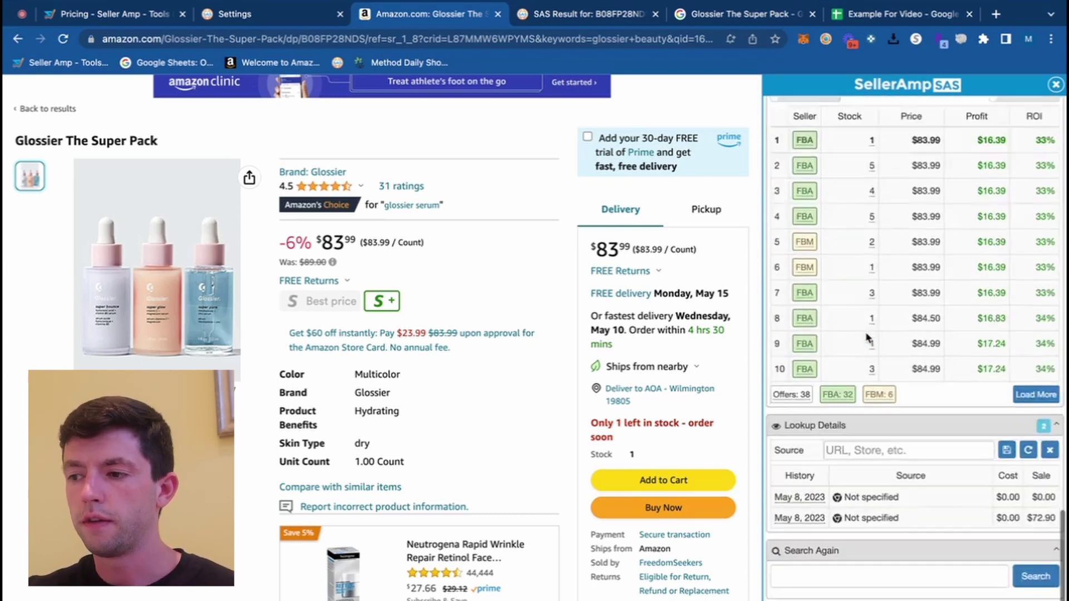
pyautogui.scroll(8, 867, 339)
pyautogui.scroll(3, 867, 338)
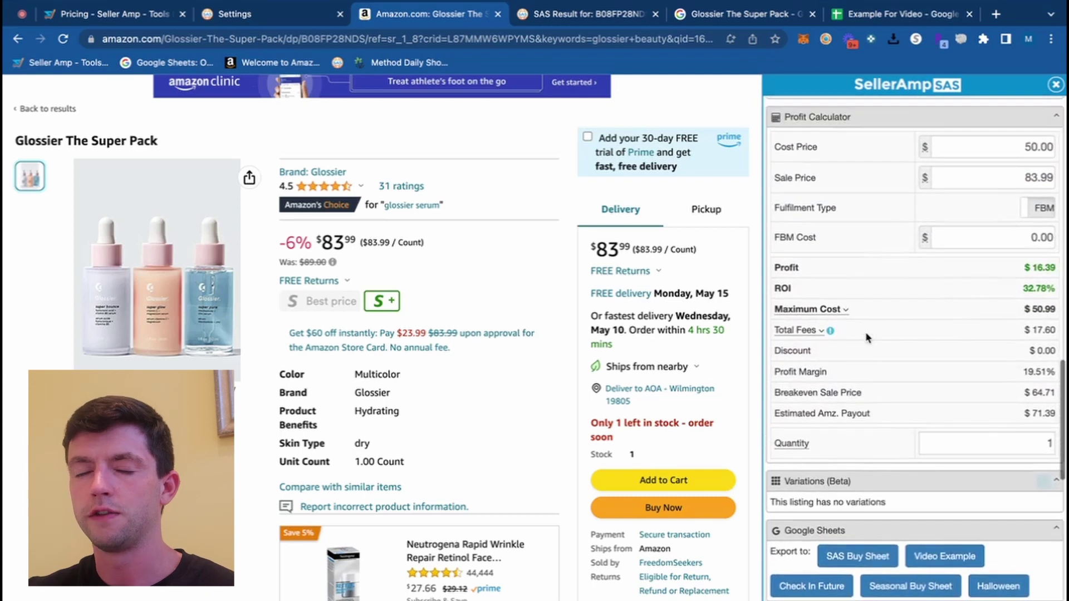
# Enter an FBM cost of 6.50 and a quantity of 20, giving $9.89 profit per unit.
pyautogui.click(1019, 237)
pyautogui.write('6.50')
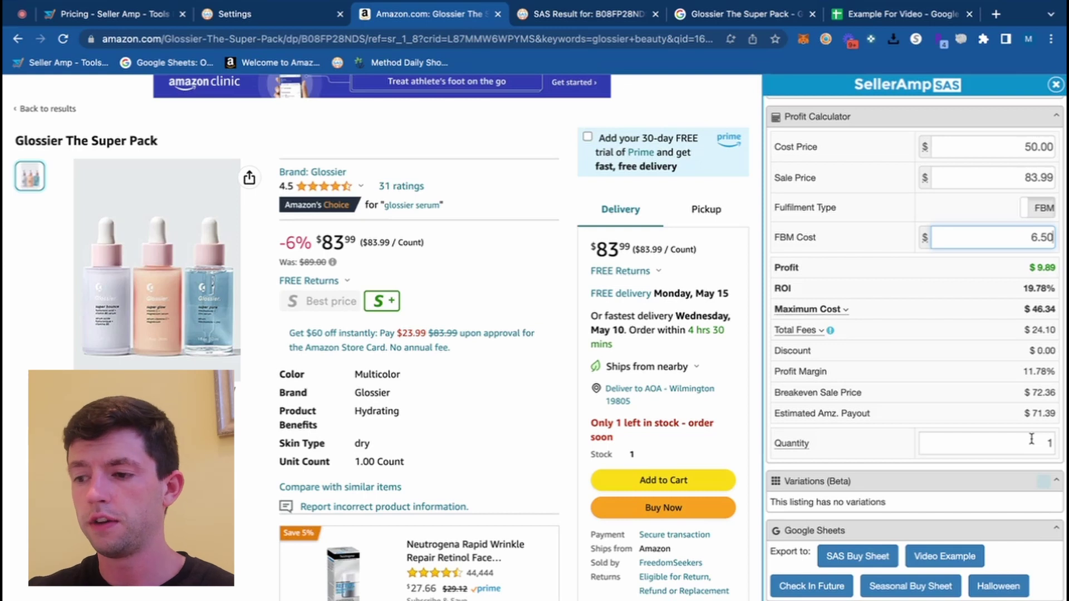
pyautogui.click(1053, 444)
pyautogui.write('20')
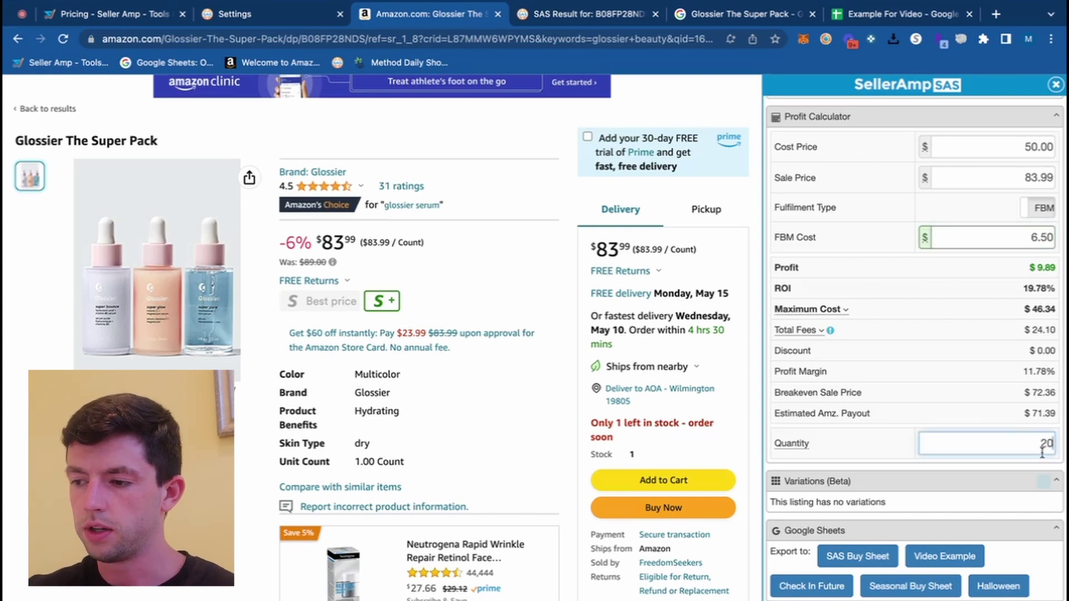
pyautogui.press('Return')
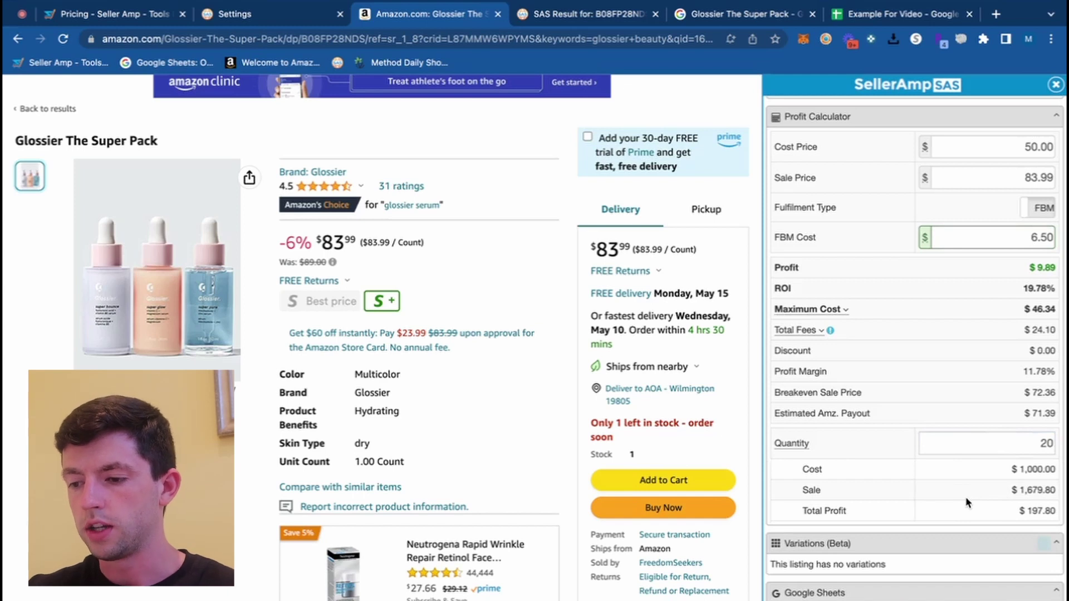
# Scroll down the panel to the Google Sheets export targets and the live offers table.
pyautogui.scroll(-3, 966, 497)
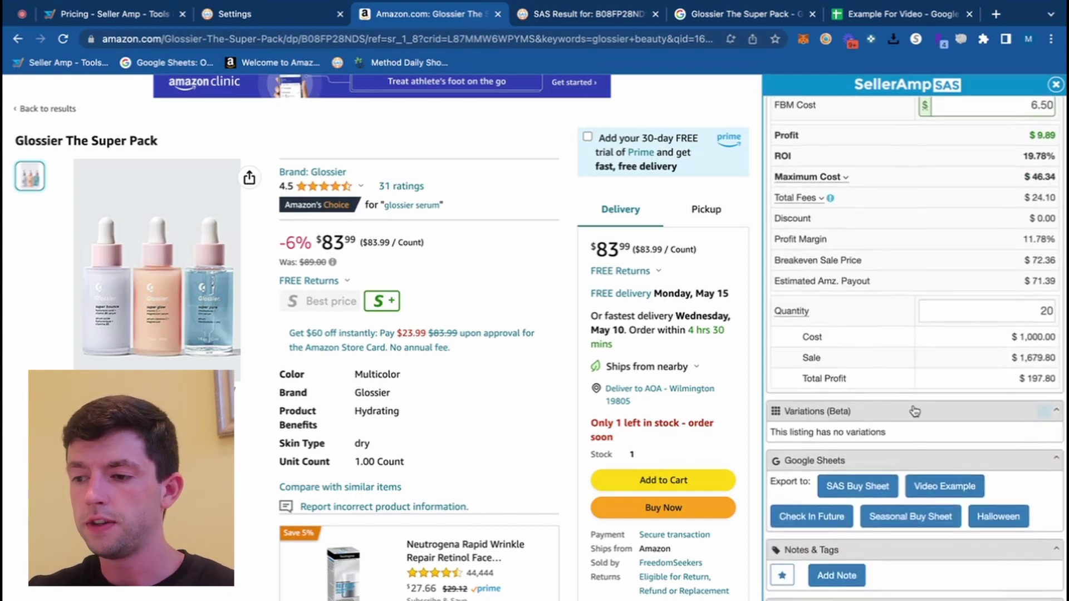
pyautogui.scroll(-2, 830, 418)
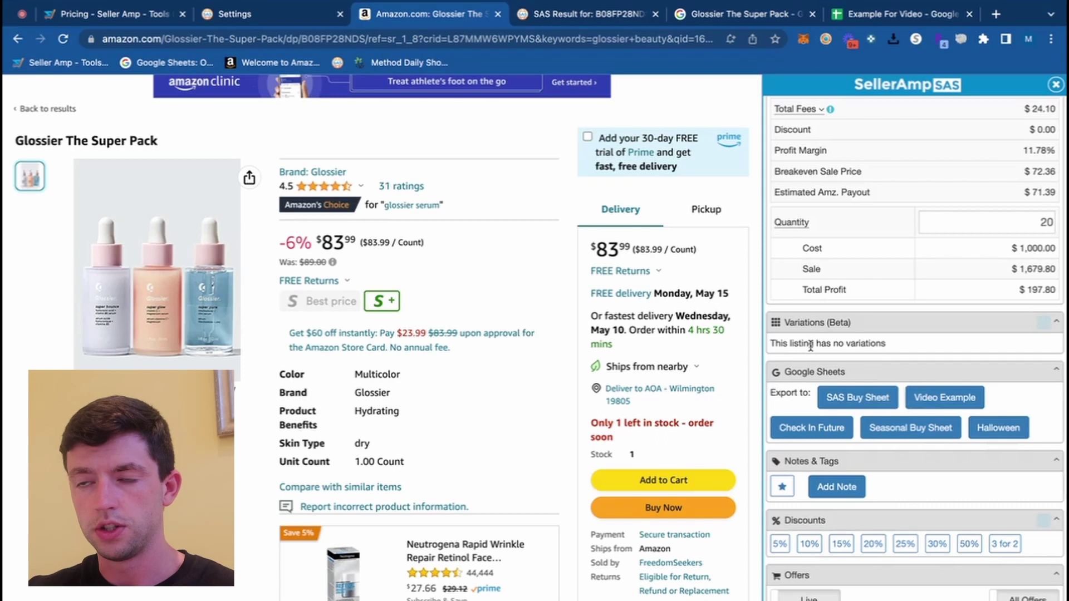
pyautogui.scroll(-5, 810, 347)
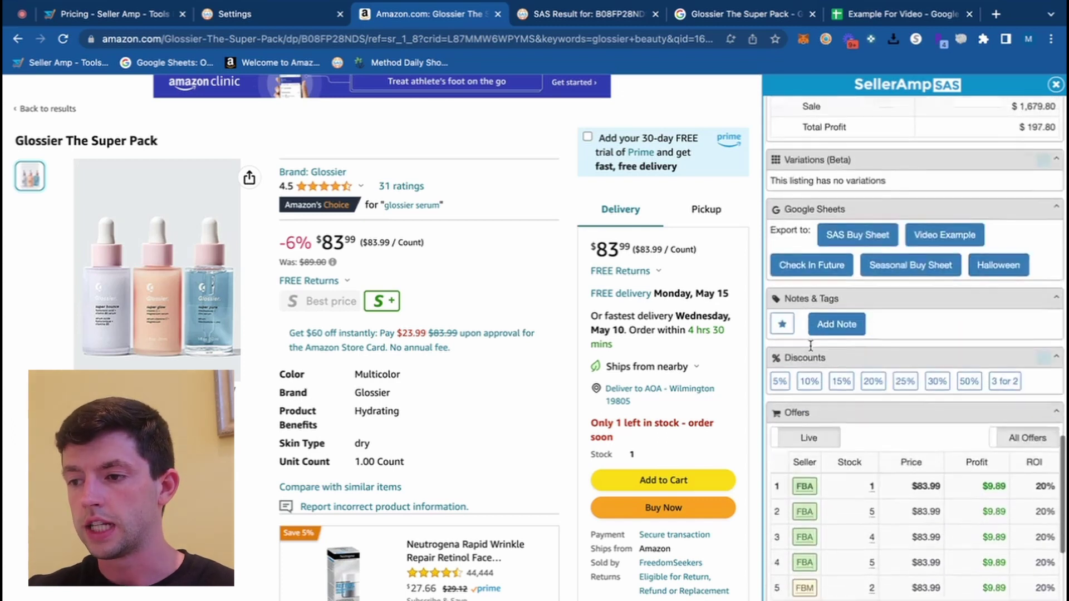
pyautogui.scroll(-1, 810, 346)
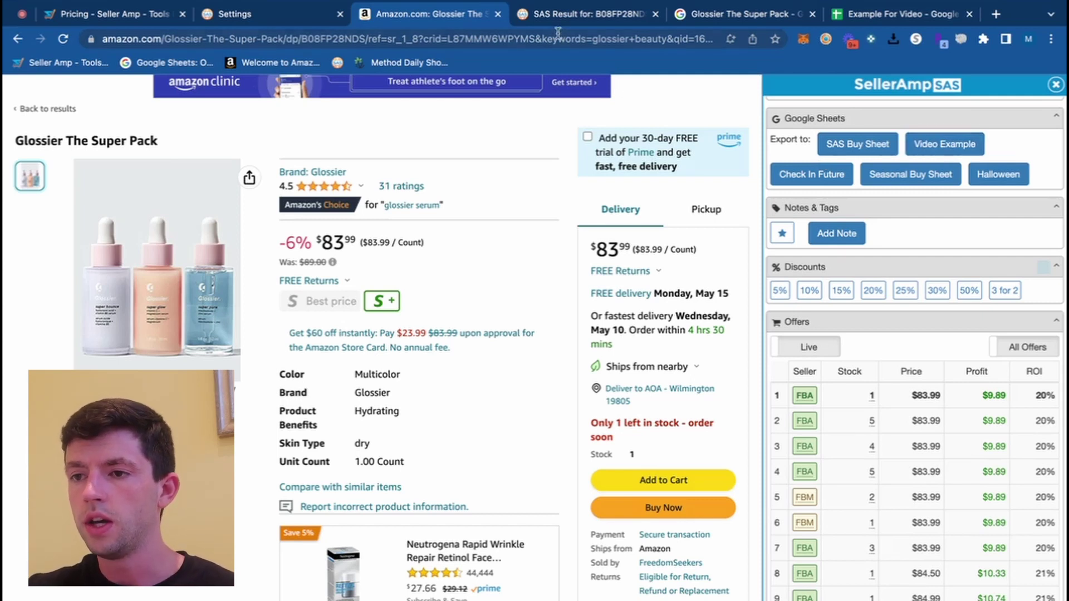
# Export the Glossier product to the Video Example sheet and view its new row 13 in Example For Video.
pyautogui.moveTo(451, 22); pyautogui.dragTo(768, 20)
pyautogui.click(946, 143)
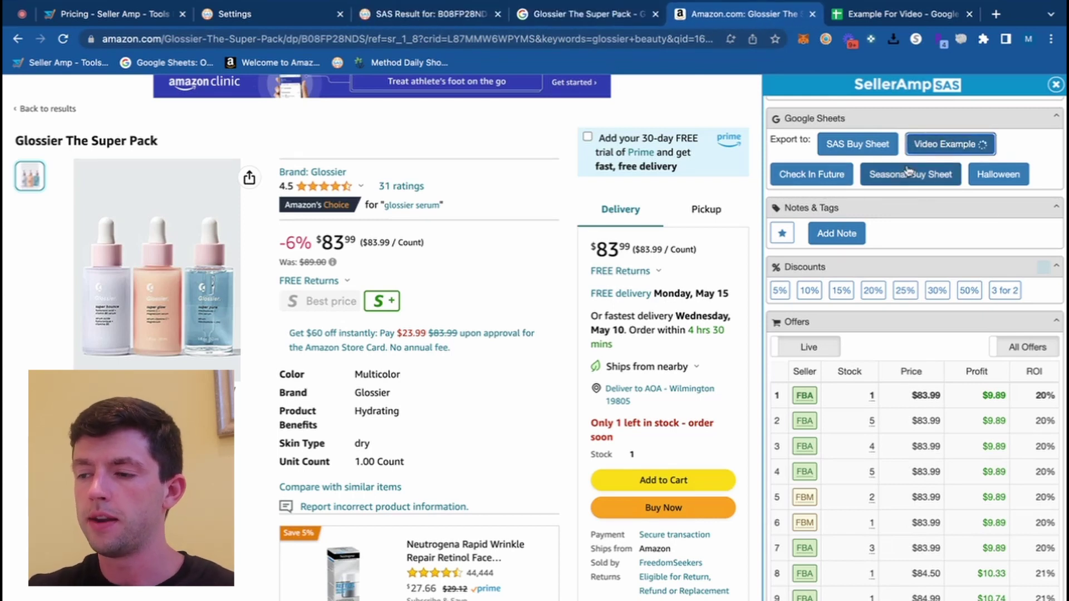
pyautogui.click(870, 15)
pyautogui.click(86, 376)
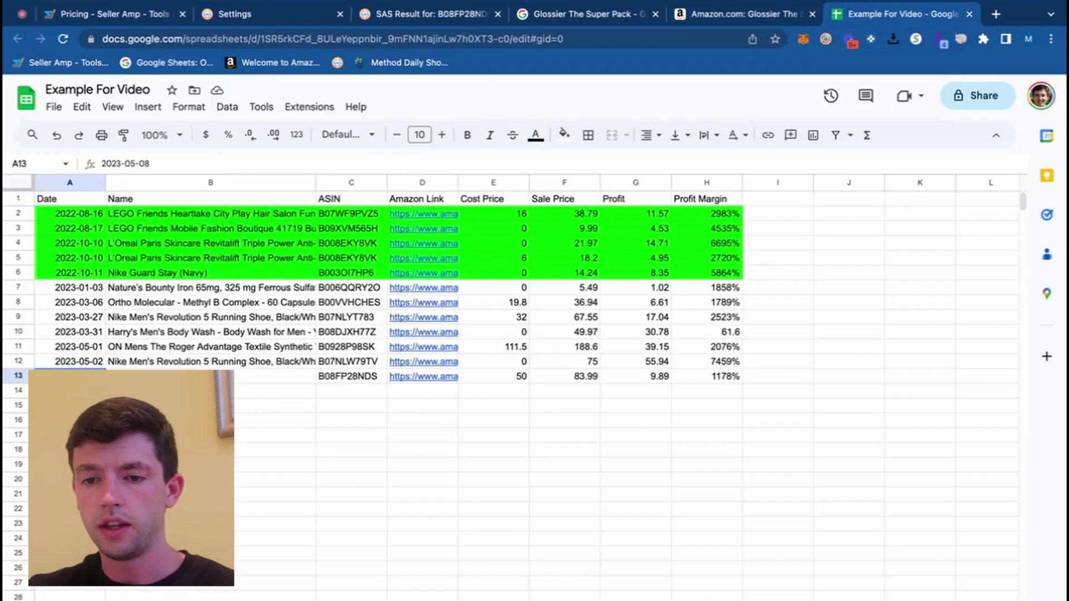
# Review exported row 13 (B08FP28NDS, cost 50, price 83.99), then return to the Amazon Glossier listing.
pyautogui.moveTo(86, 377); pyautogui.dragTo(635, 376)
pyautogui.click(608, 392)
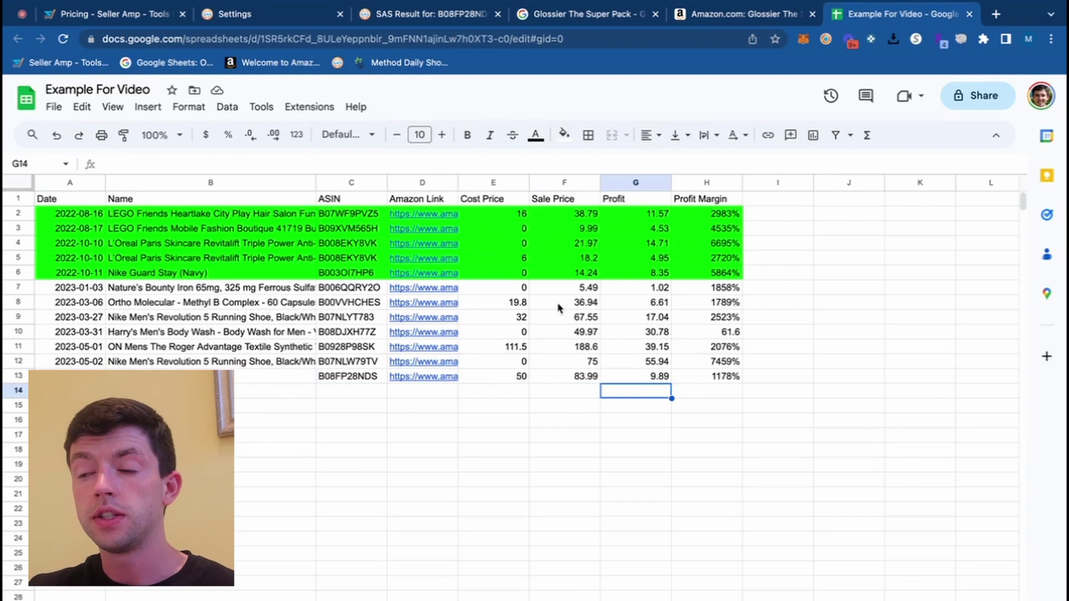
pyautogui.click(691, 11)
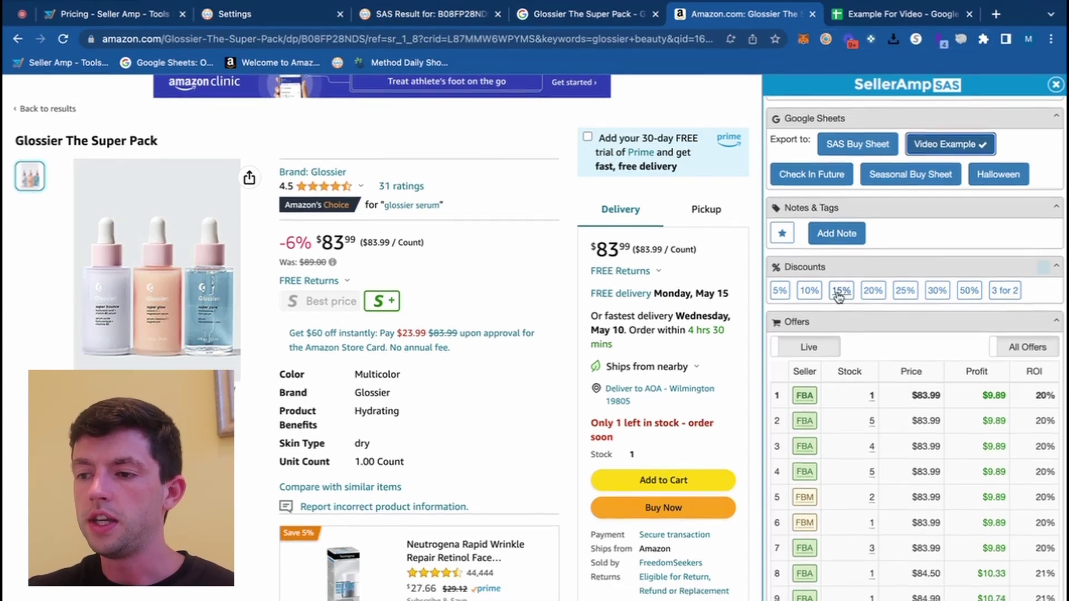
pyautogui.scroll(-2, 835, 295)
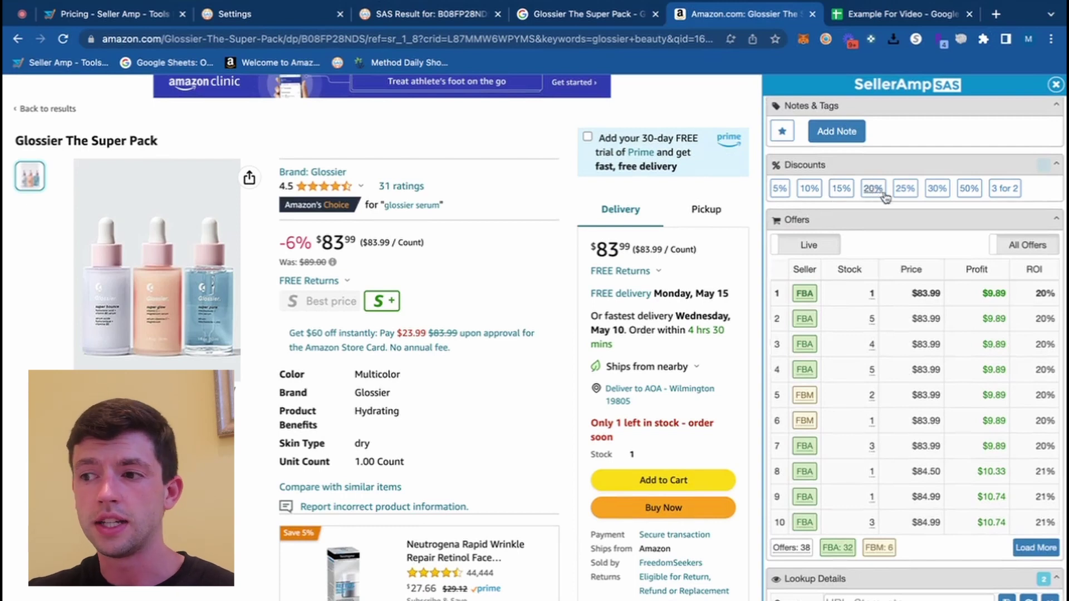
pyautogui.click(906, 191)
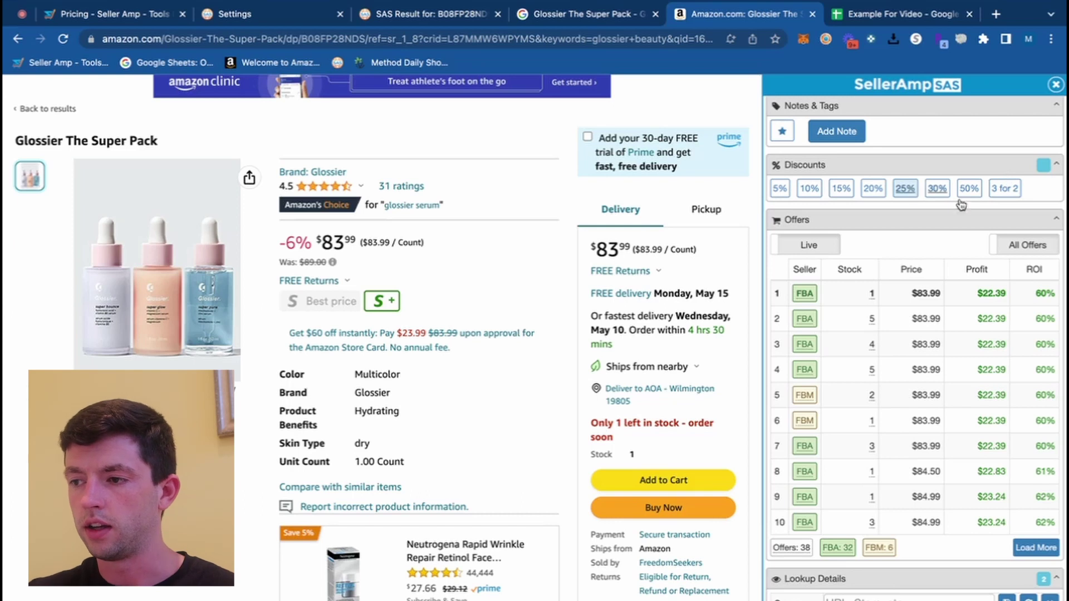
pyautogui.click(905, 191)
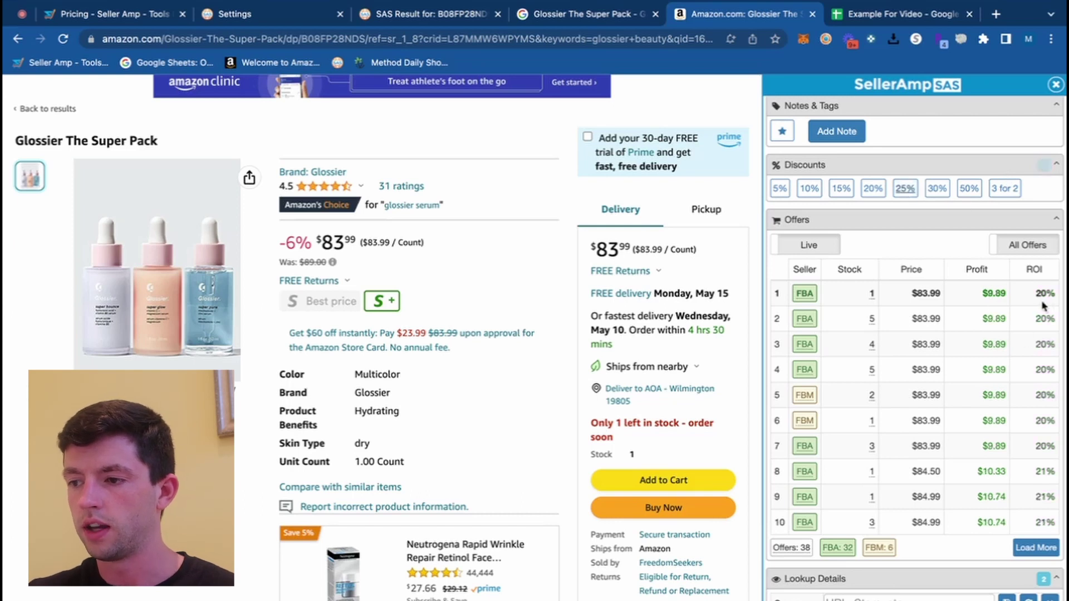
pyautogui.click(873, 190)
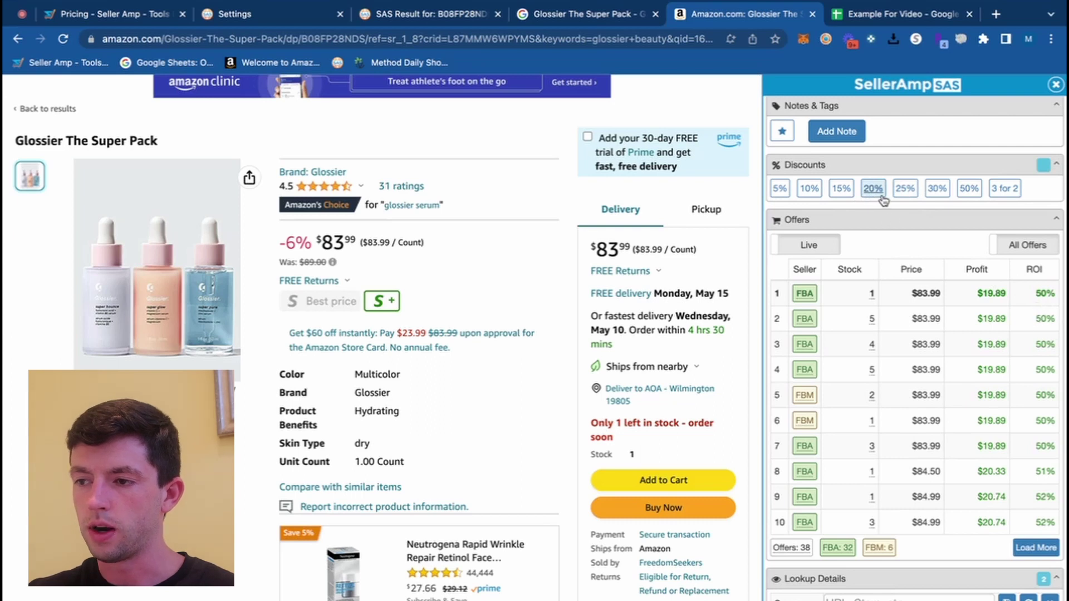
pyautogui.click(881, 196)
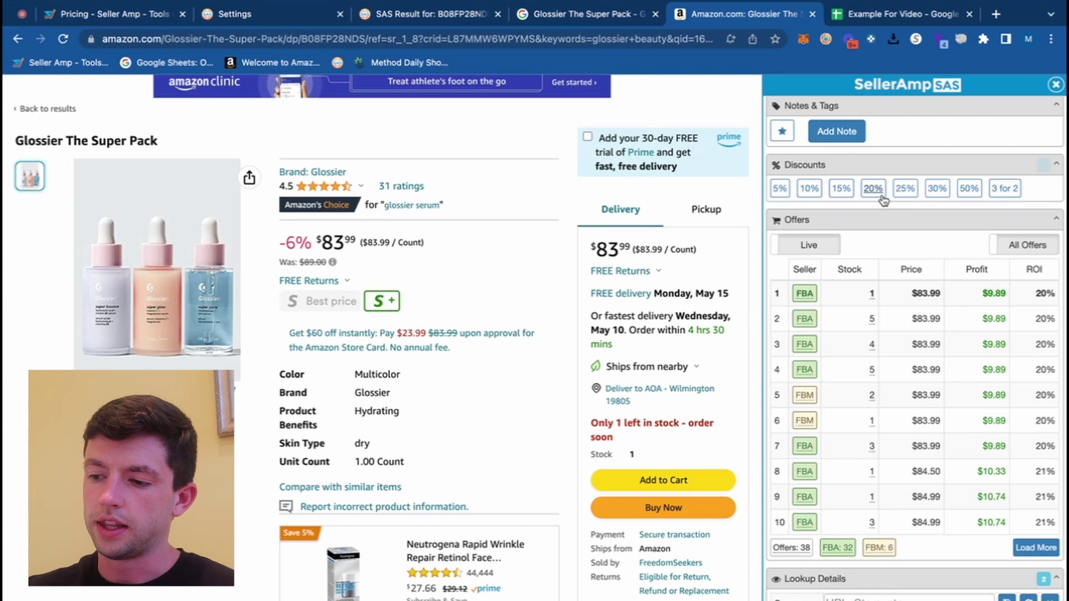
pyautogui.scroll(-5, 807, 445)
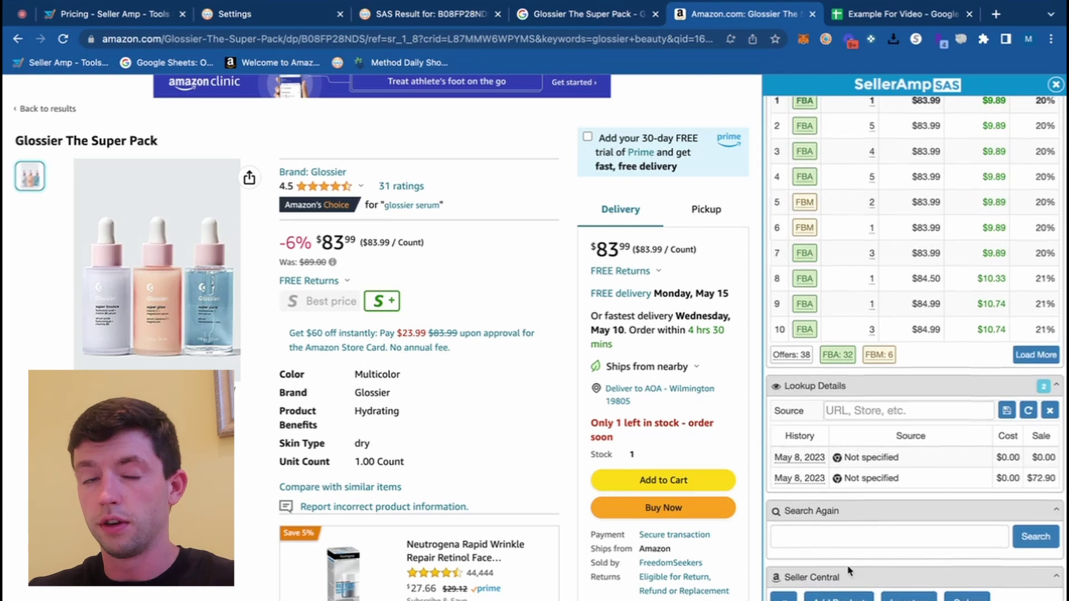
pyautogui.scroll(3, 925, 428)
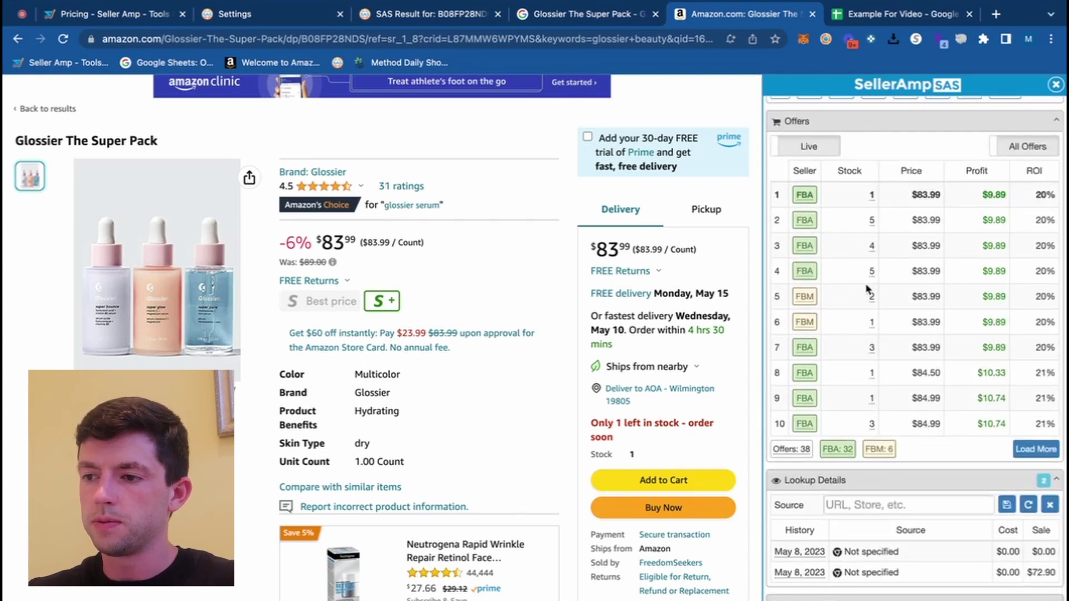
# Load more of the 38 offers and open a storefront search for the row 17 FBM seller at $89.35.
pyautogui.click(1036, 449)
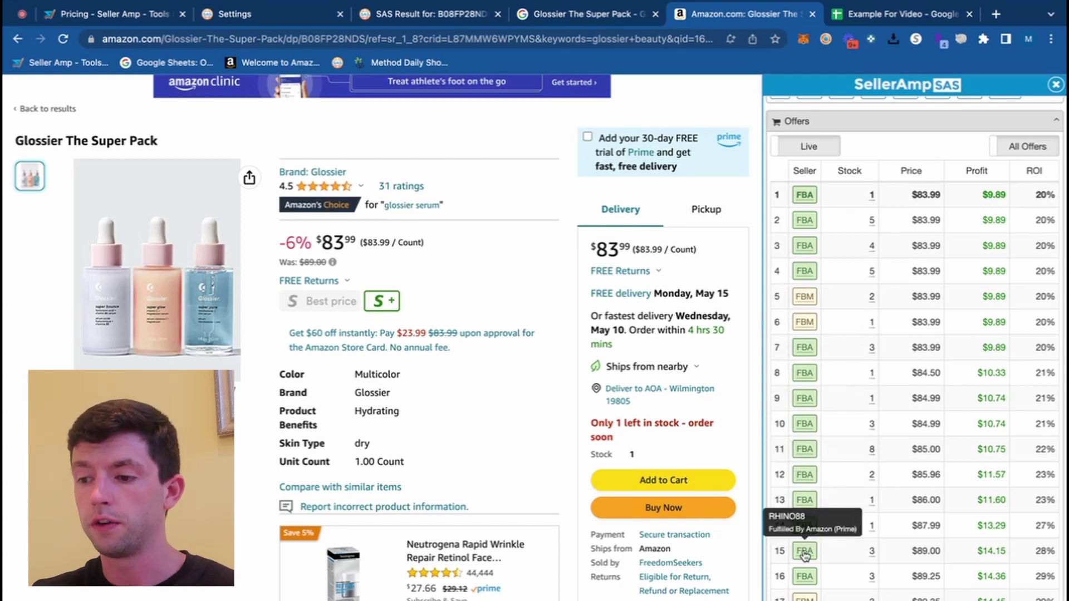
pyautogui.scroll(-2, 808, 526)
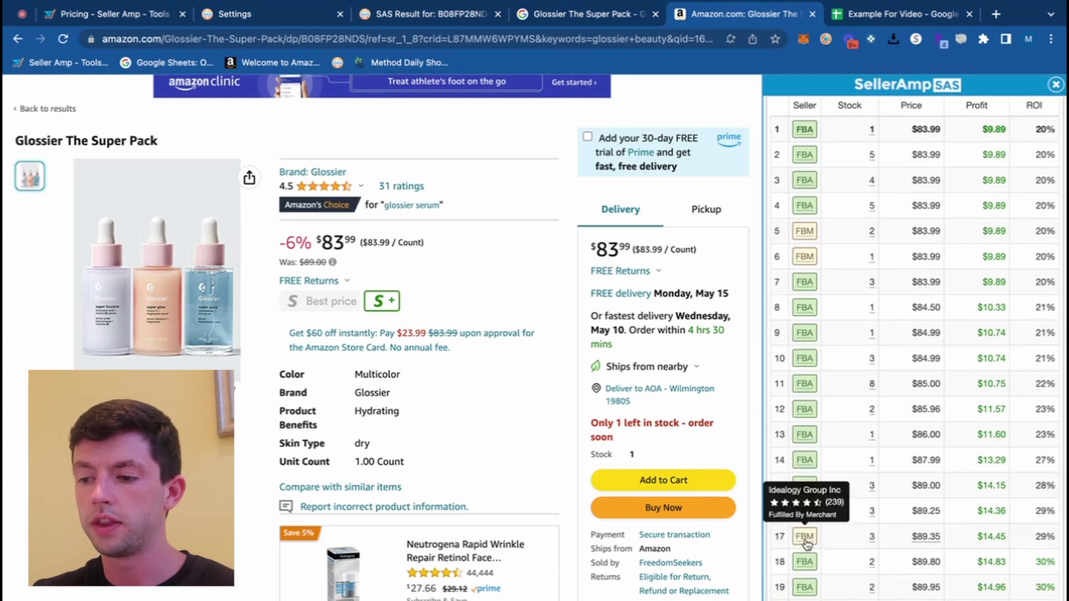
pyautogui.click(806, 538)
pyautogui.click(648, 13)
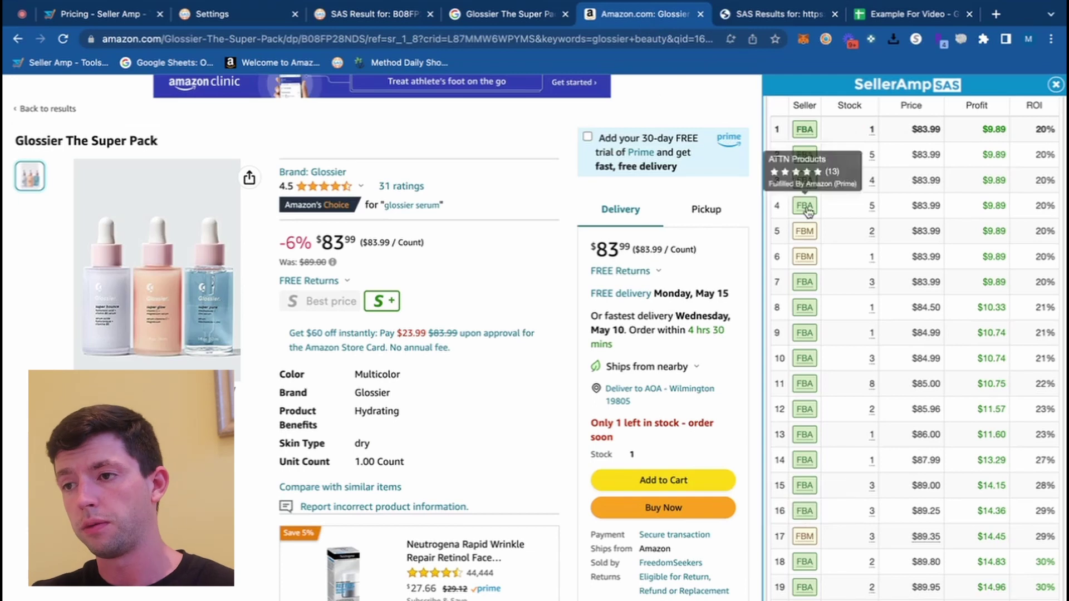
# Filter the Idealogy Group storefront results to Glossier, then to Tarte products.
pyautogui.click(768, 15)
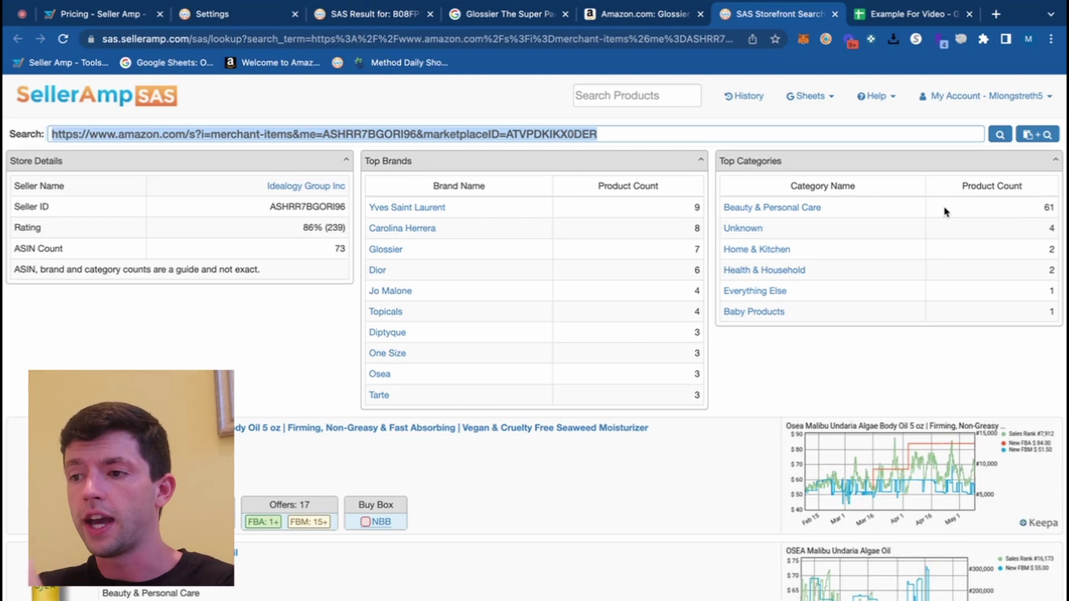
pyautogui.click(393, 251)
pyautogui.scroll(-4, 345, 305)
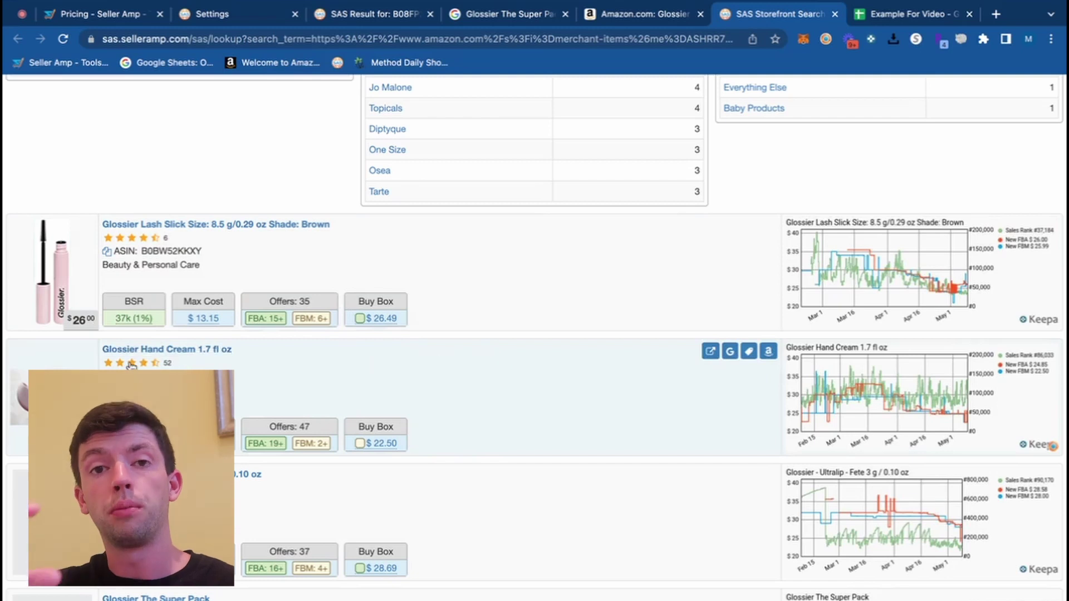
pyautogui.scroll(-1, 132, 365)
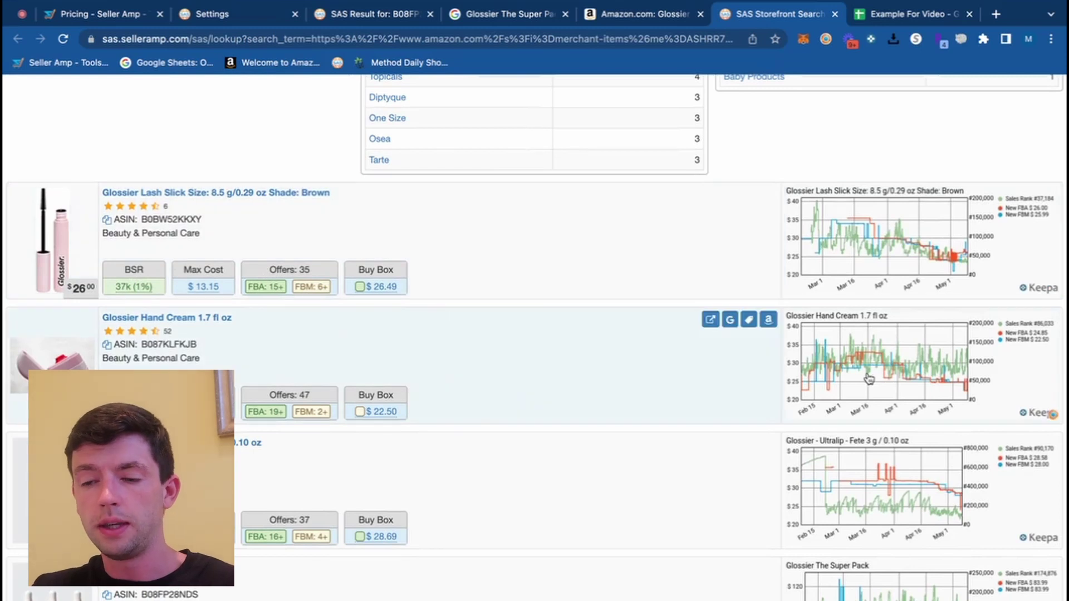
pyautogui.click(379, 161)
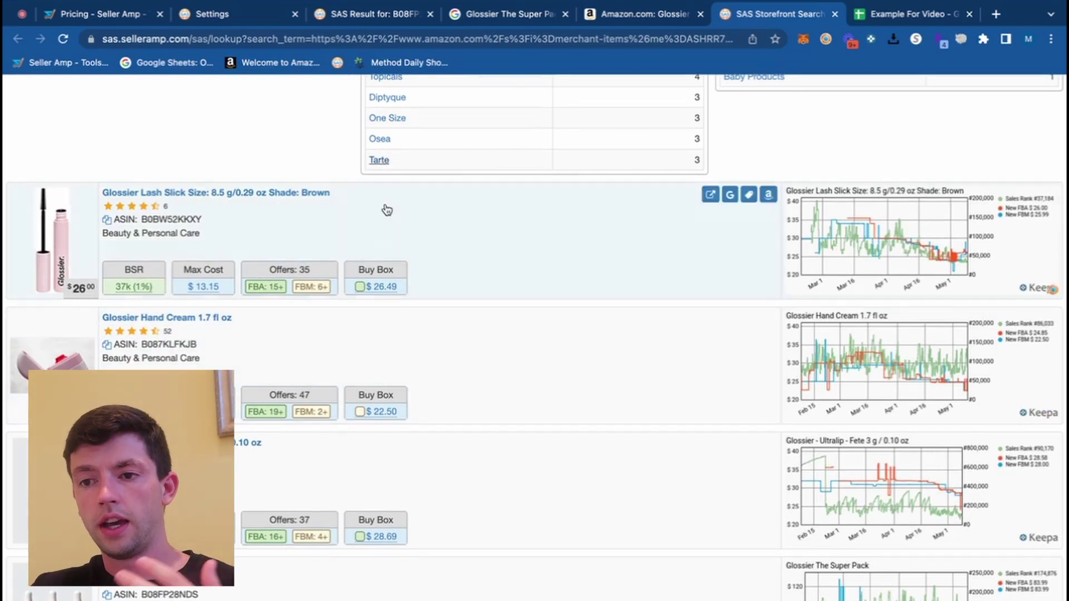
pyautogui.scroll(-2, 839, 323)
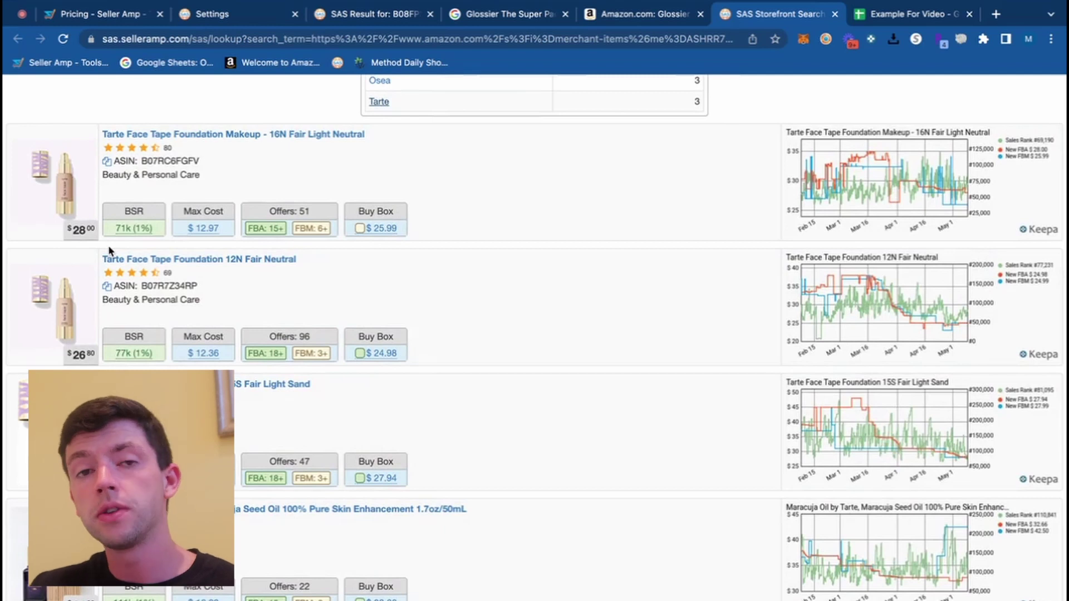
pyautogui.scroll(5, 110, 252)
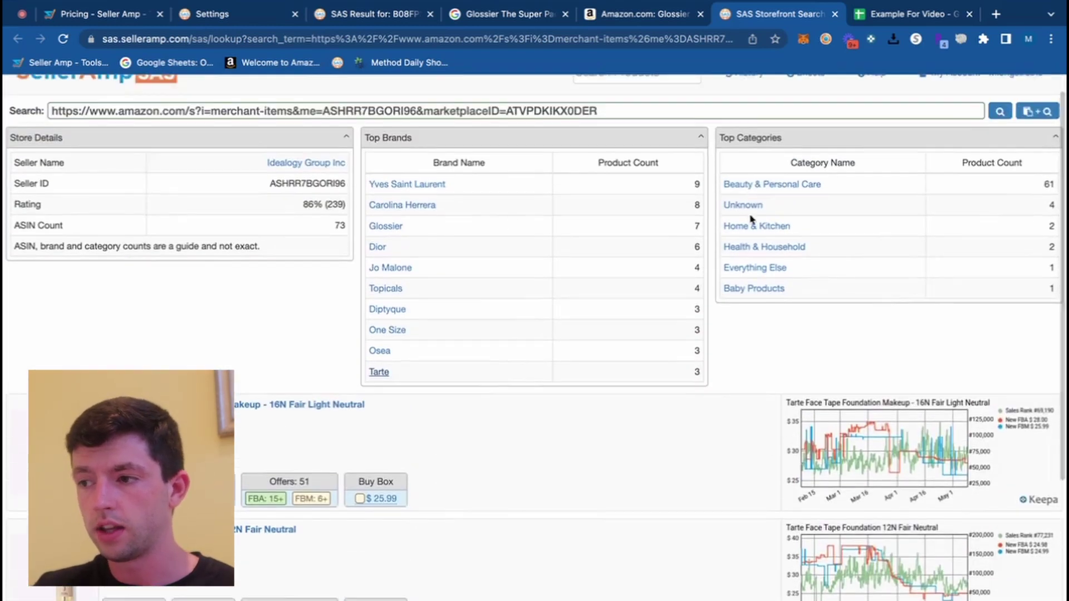
# Narrow the storefront to Beauty & Personal Care and search Google for the Osea body oil title.
pyautogui.click(749, 185)
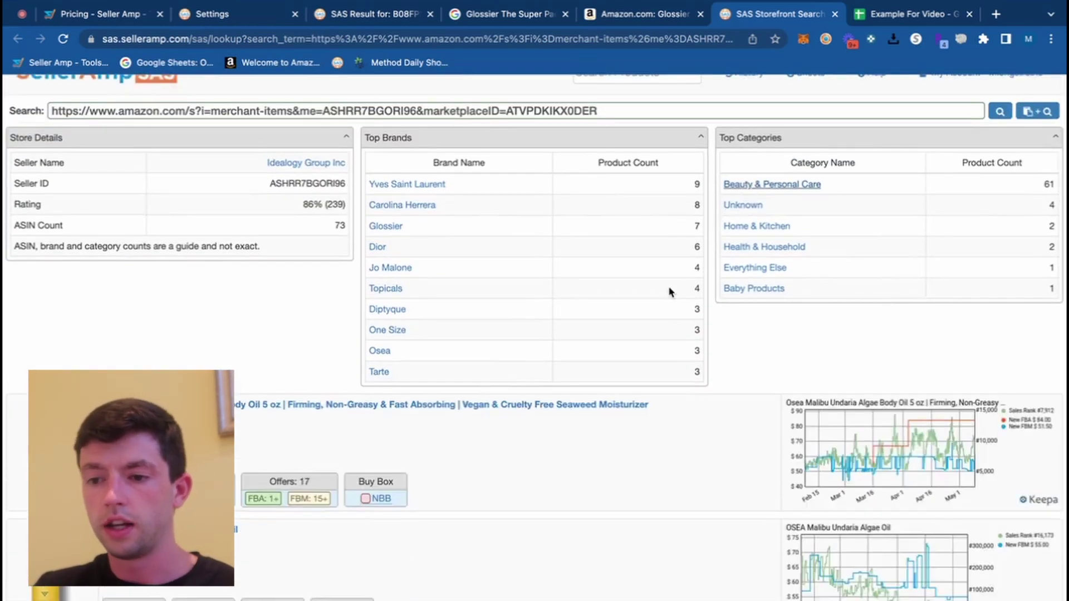
pyautogui.scroll(-2, 671, 291)
pyautogui.scroll(-1, 670, 291)
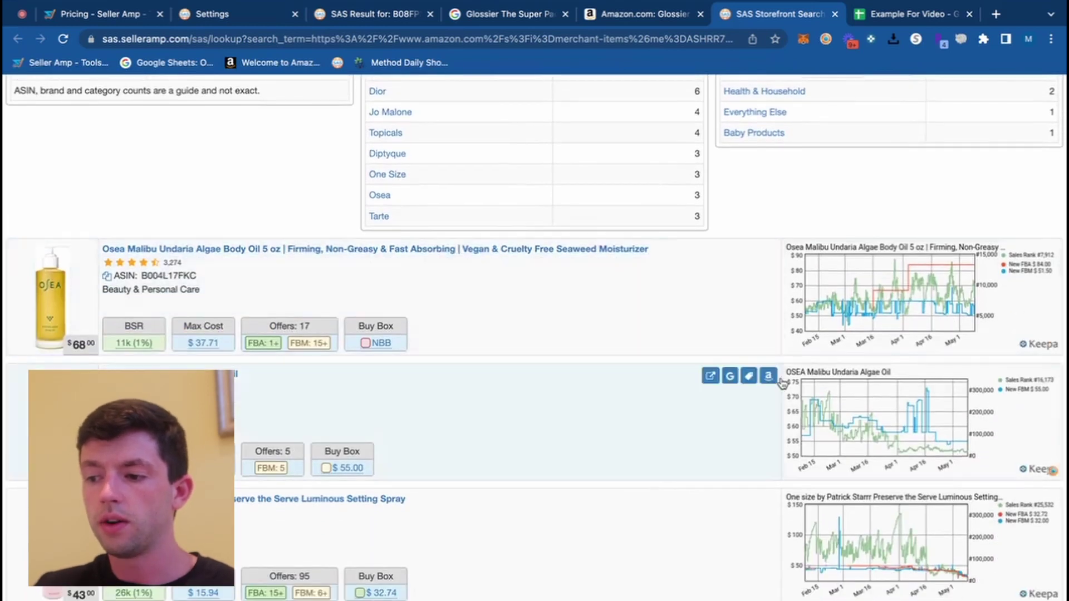
pyautogui.scroll(-2, 782, 383)
pyautogui.scroll(3, 781, 383)
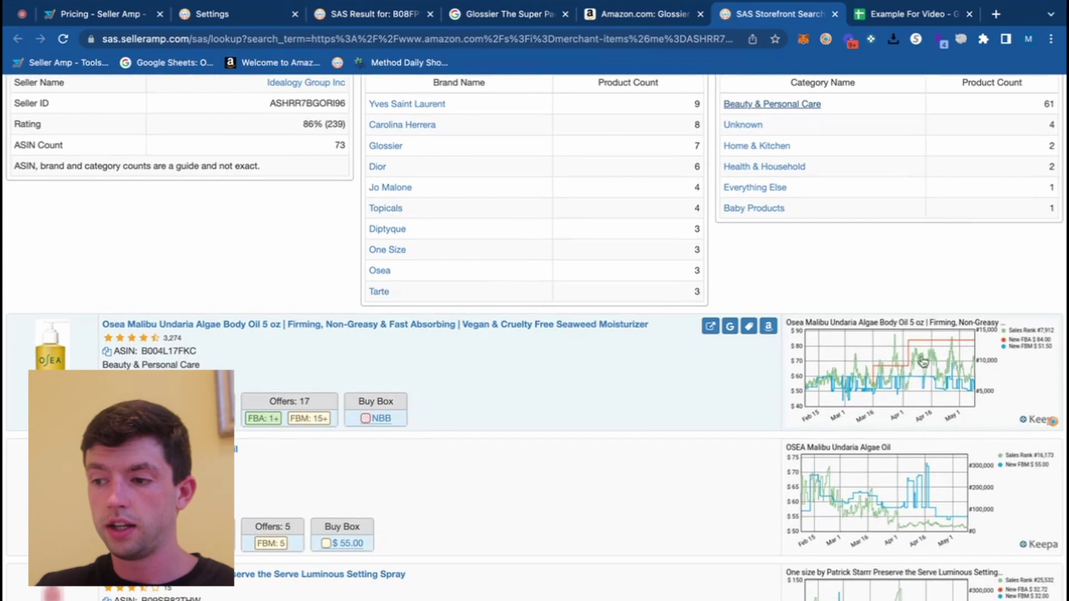
pyautogui.click(730, 327)
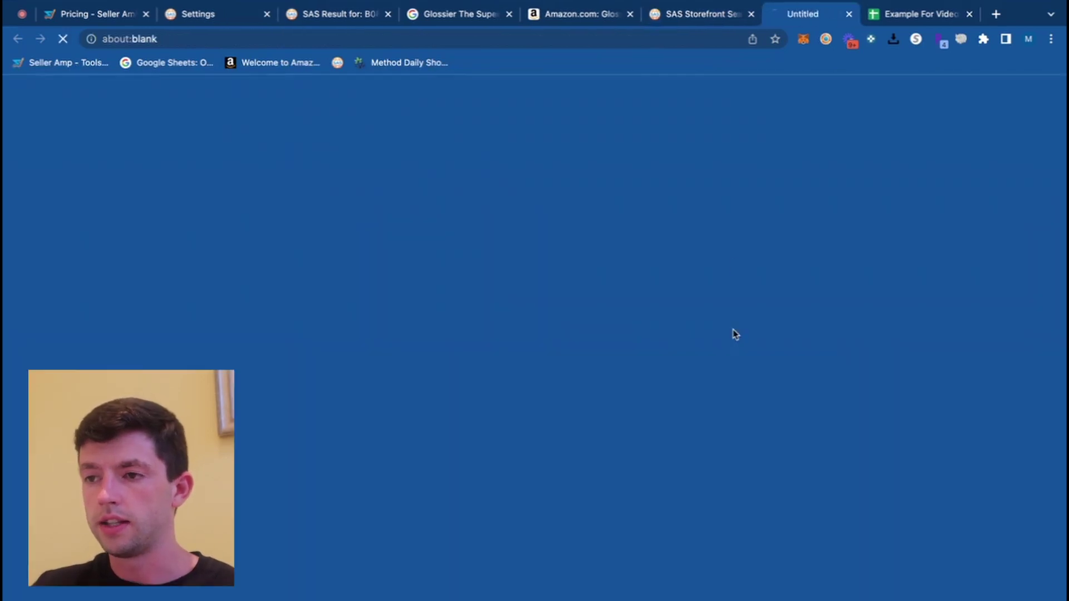
# Open storefront searches for three competing sellers from the Amazon product sidebar.
pyautogui.click(573, 15)
pyautogui.click(808, 367)
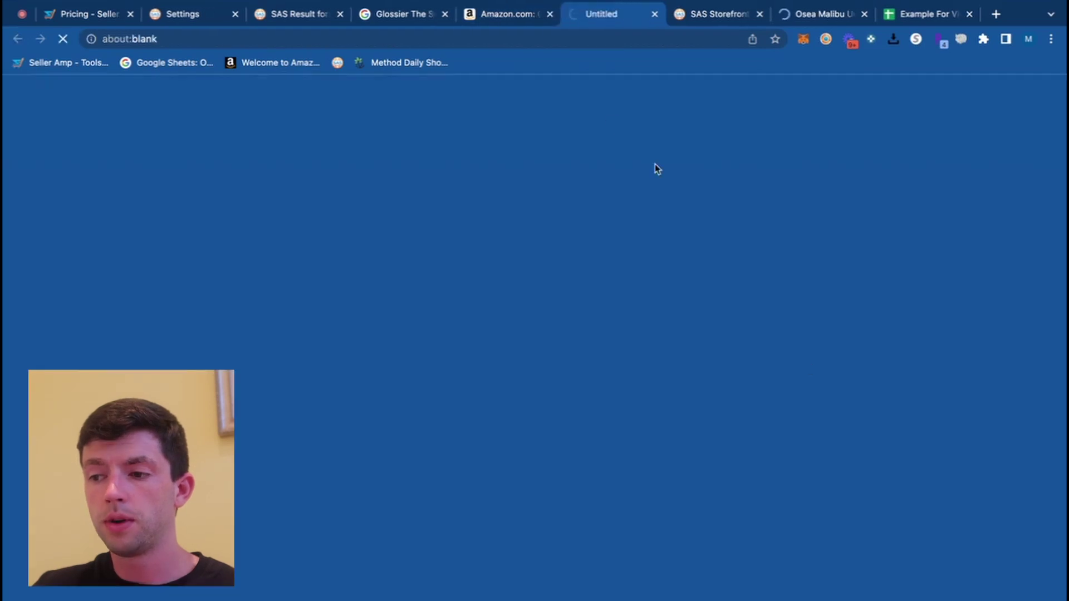
pyautogui.click(528, 16)
pyautogui.click(798, 308)
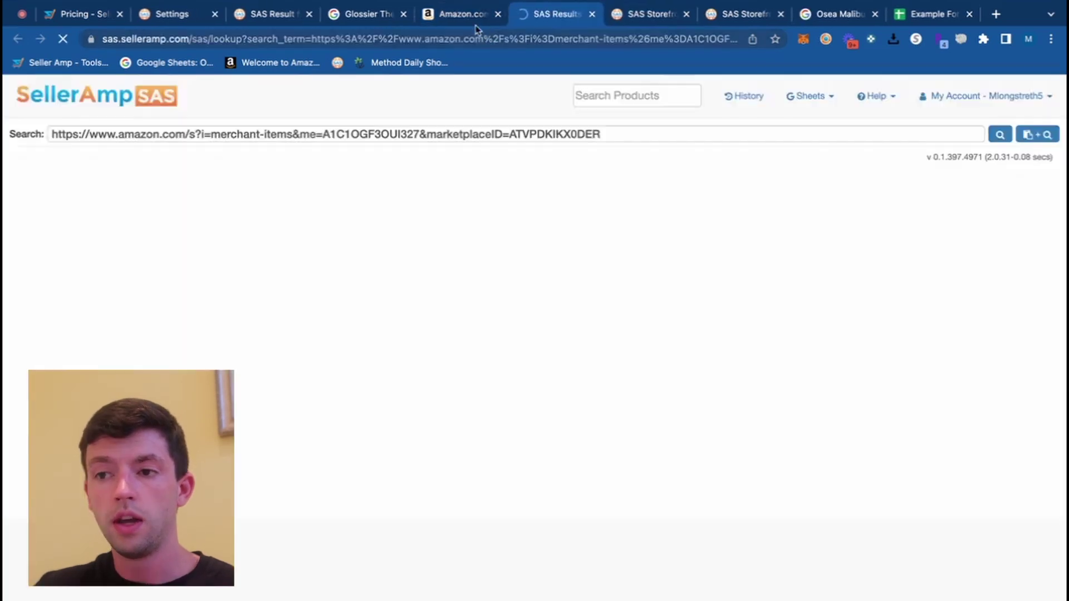
pyautogui.click(497, 14)
pyautogui.click(806, 336)
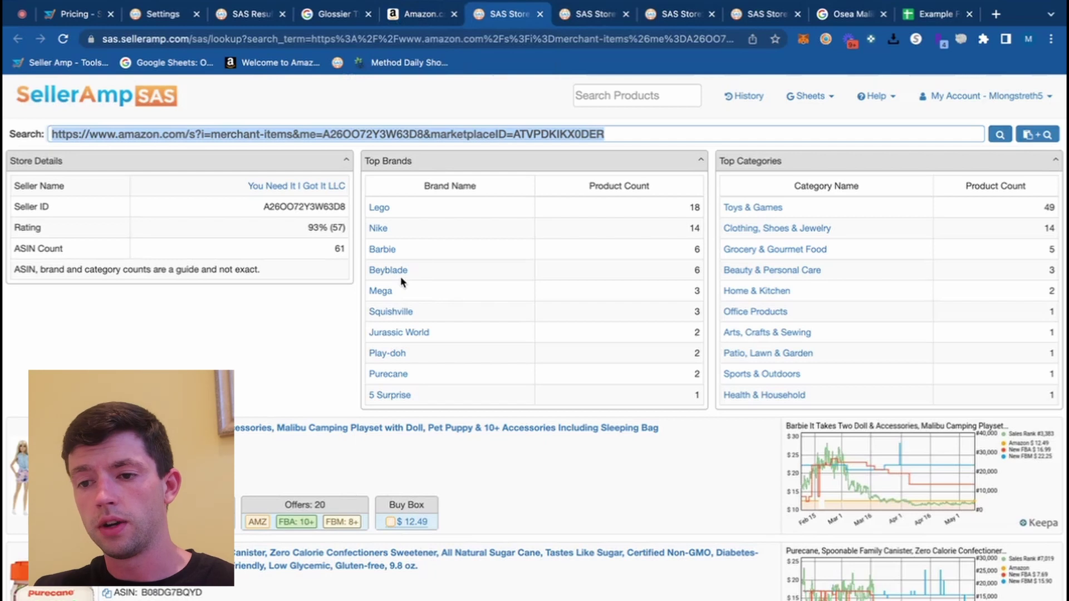
# Filter a storefront to Nike and open the Nike Free Rn and Air Force 1 Amazon pages.
pyautogui.click(383, 228)
pyautogui.scroll(-3, 259, 288)
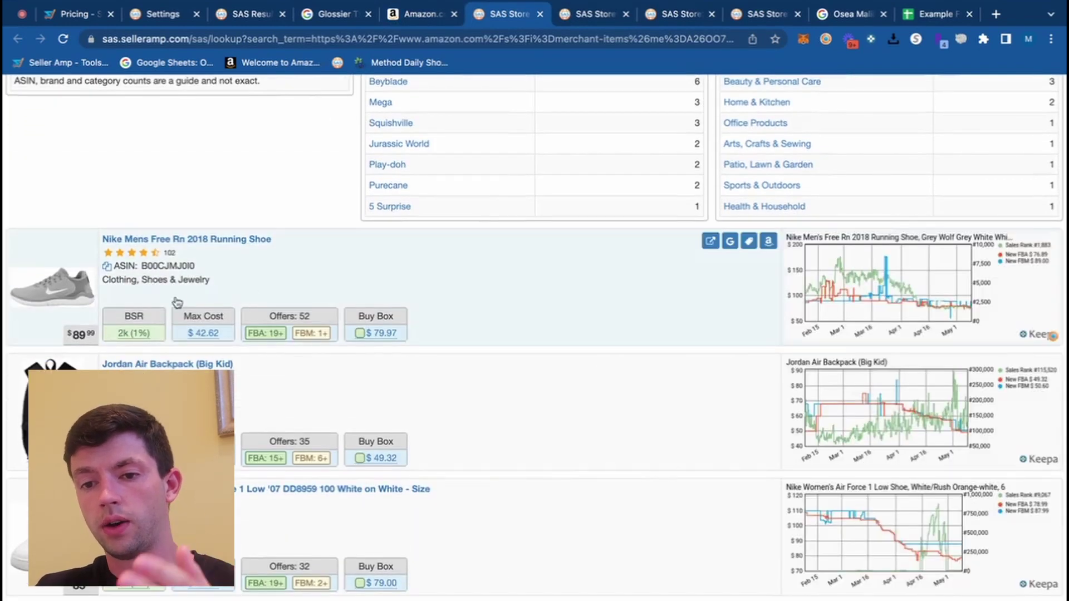
pyautogui.moveTo(137, 344)
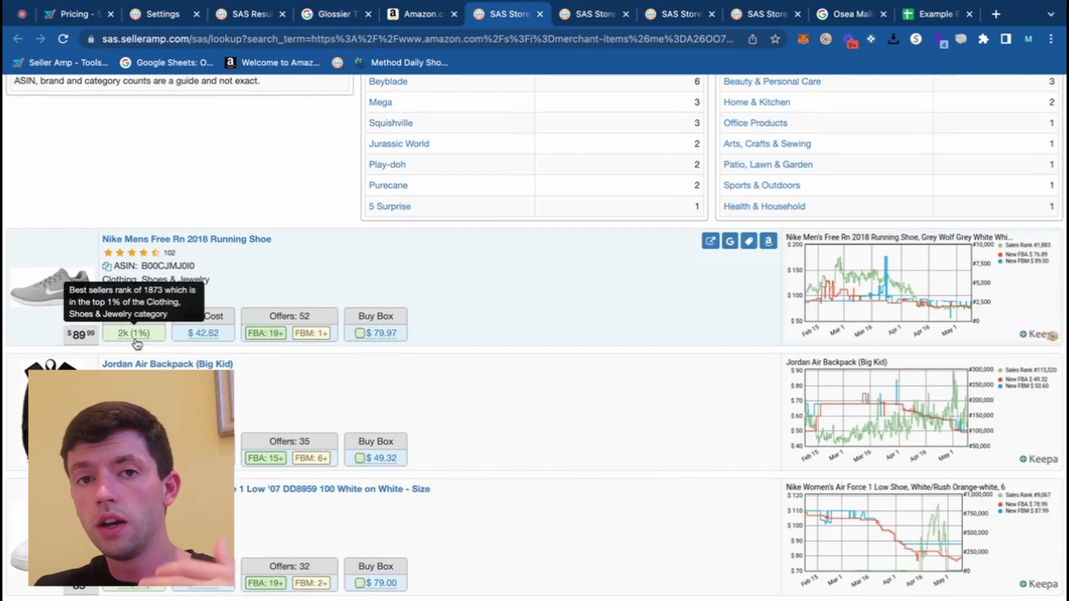
pyautogui.click(768, 241)
pyautogui.click(463, 12)
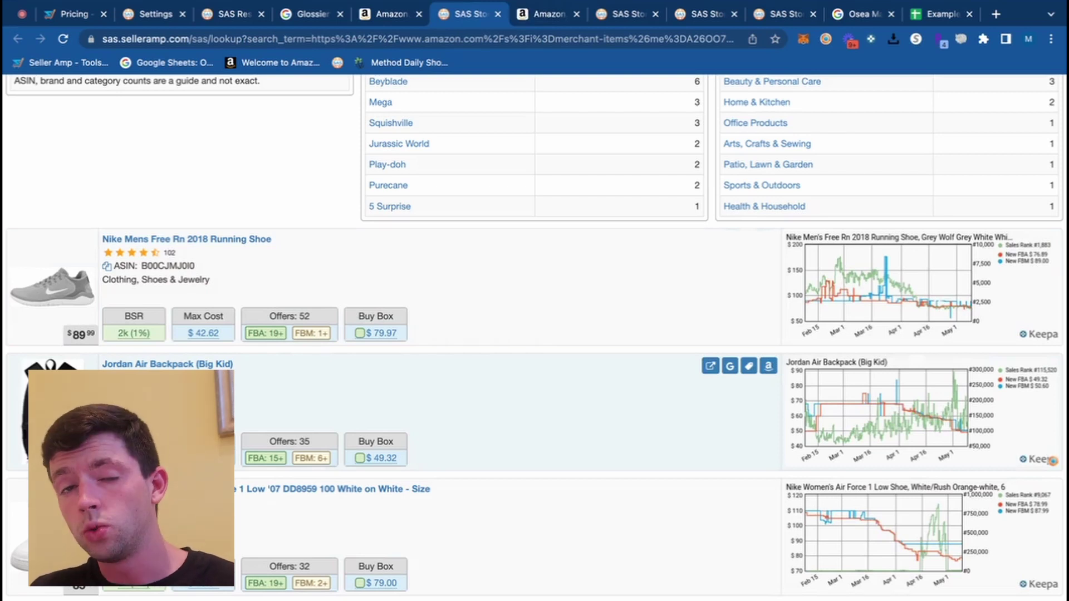
pyautogui.scroll(-2, 742, 417)
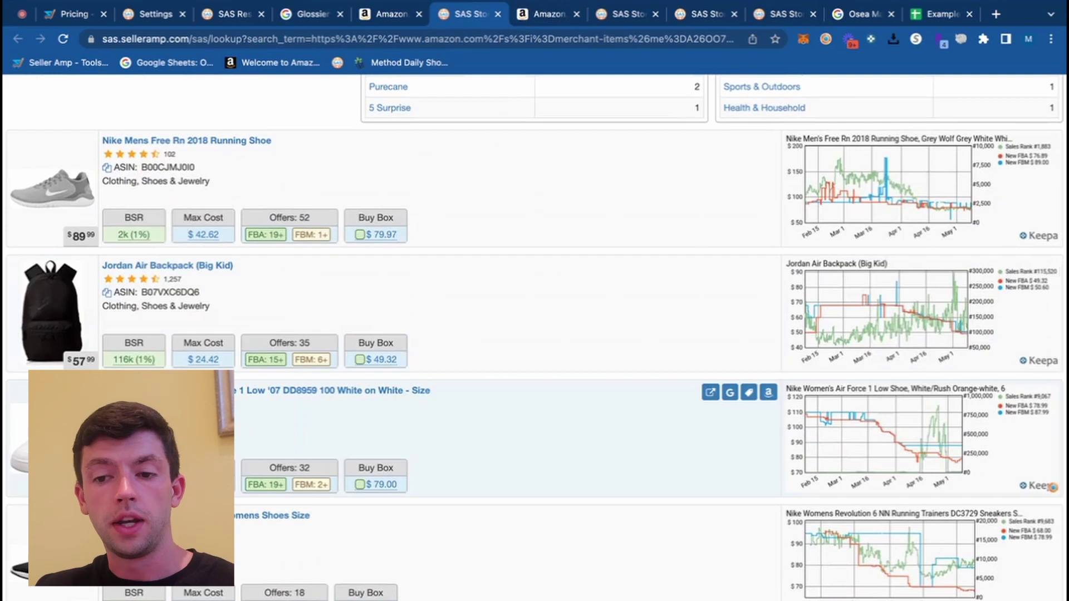
pyautogui.click(768, 393)
pyautogui.click(584, 13)
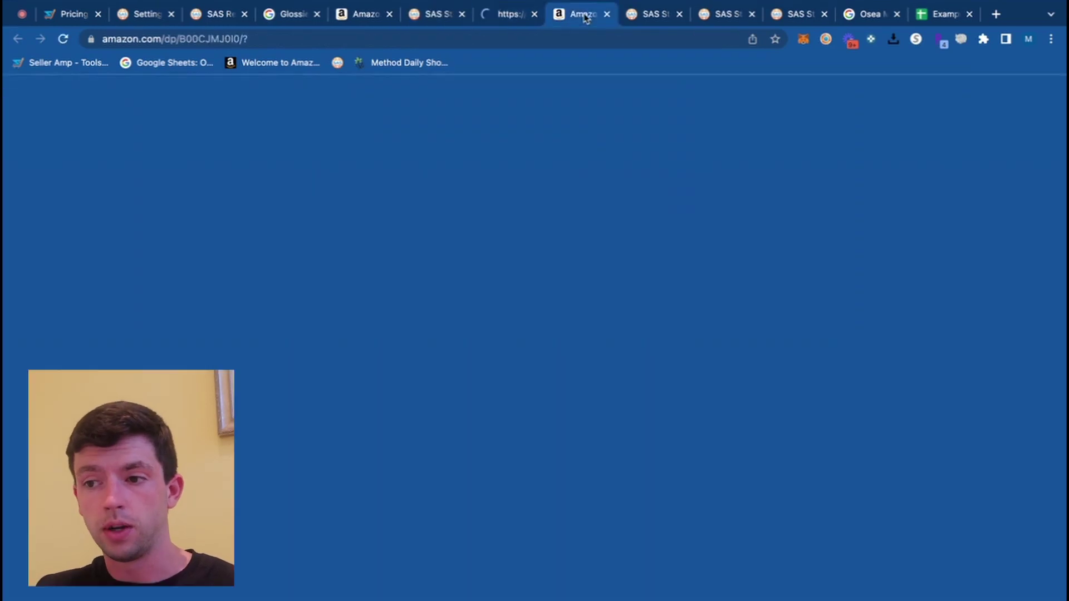
# Google the Nike Free Rn title, then go back to the Goblin Enterprises storefront results.
pyautogui.scroll(-1, 597, 304)
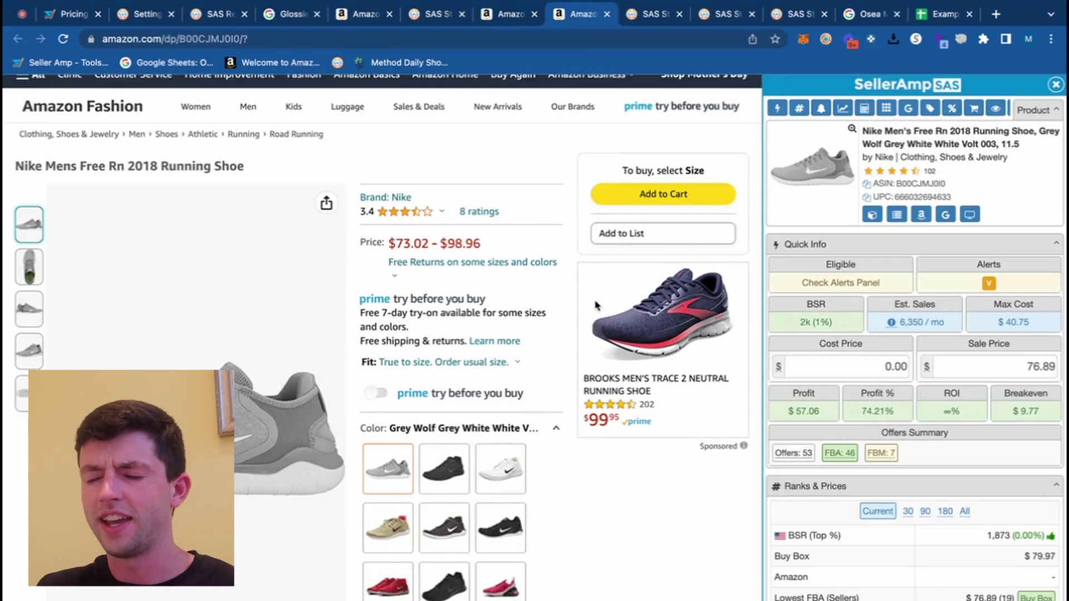
pyautogui.click(945, 214)
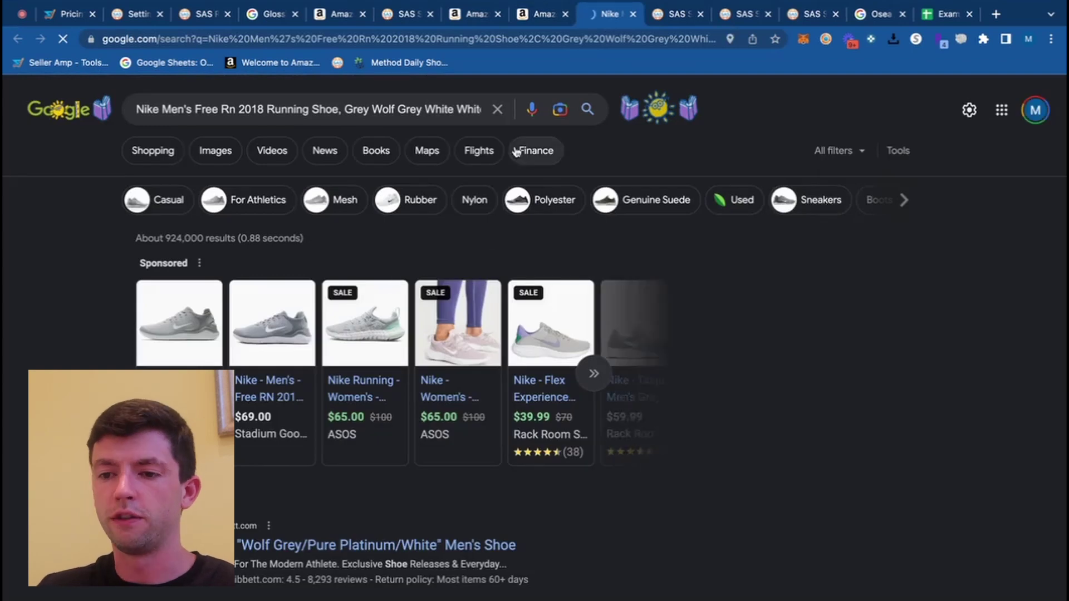
pyautogui.click(533, 17)
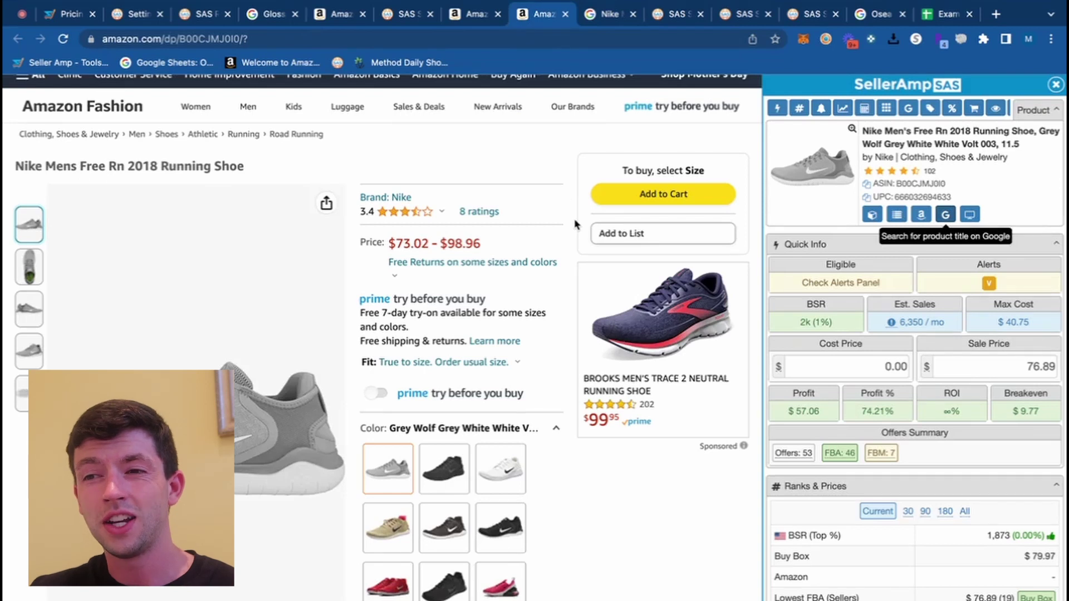
pyautogui.click(650, 20)
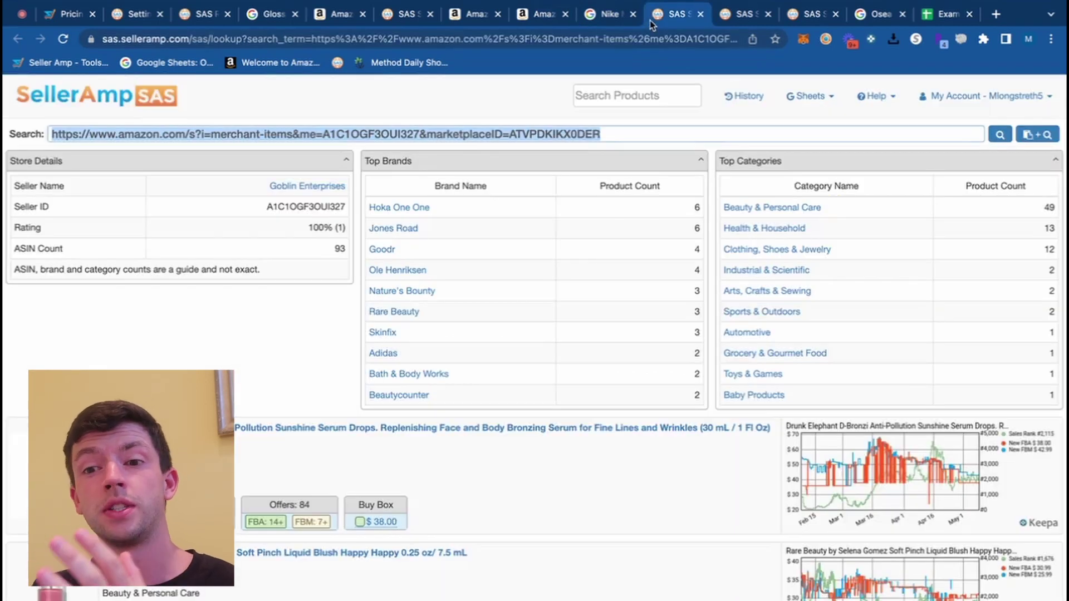
# Open the Nike Free Rn 2018 shoe (B00CJMJ0I0) in the SAS web app, showing $57.06 profit.
pyautogui.hotkey('ctrl', 'Tab')
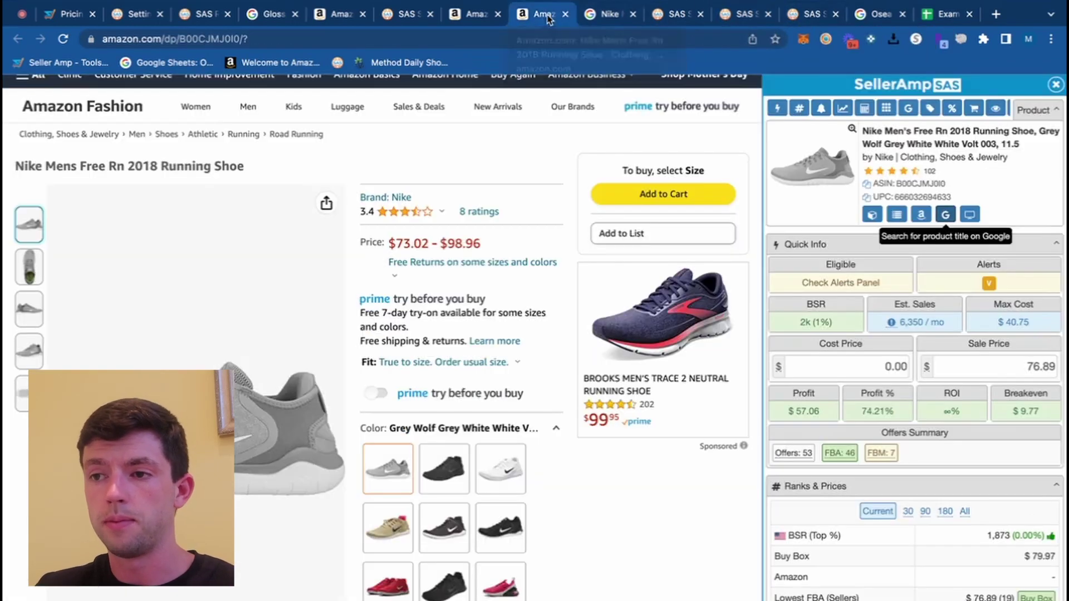
pyautogui.click(539, 14)
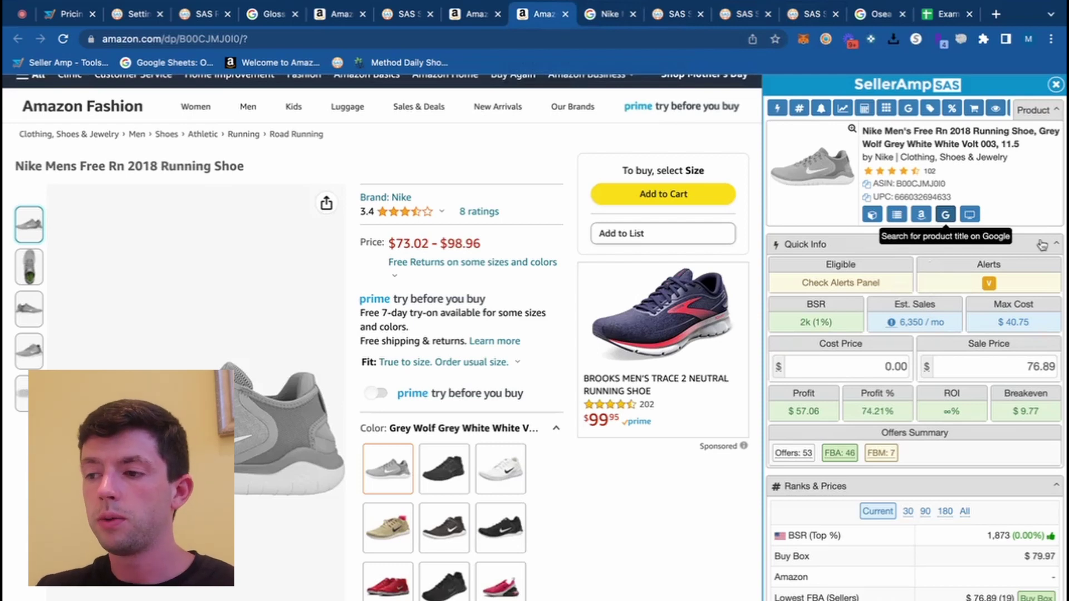
pyautogui.click(969, 215)
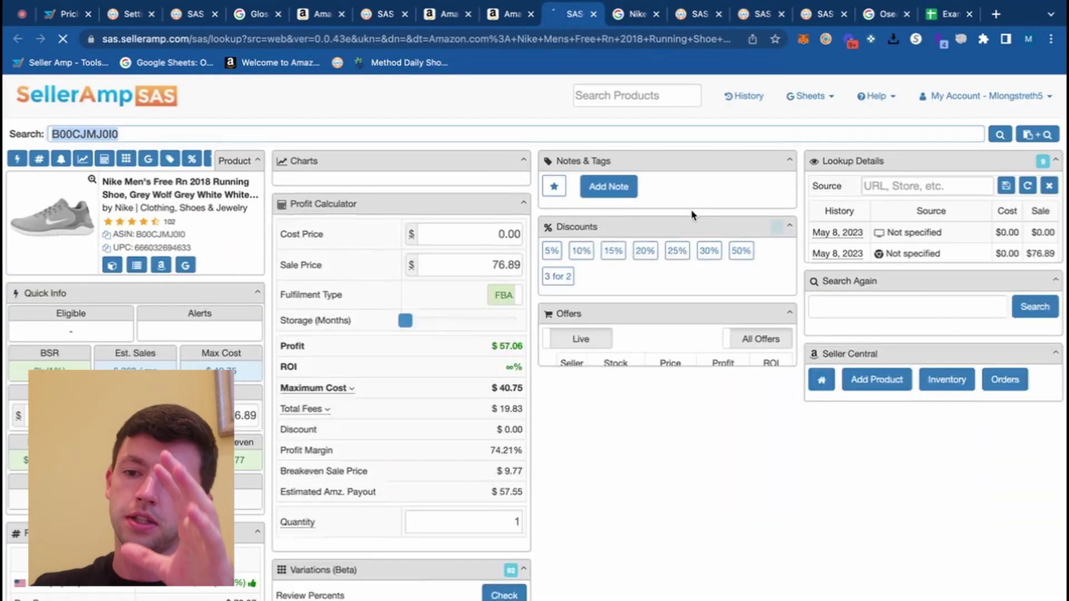